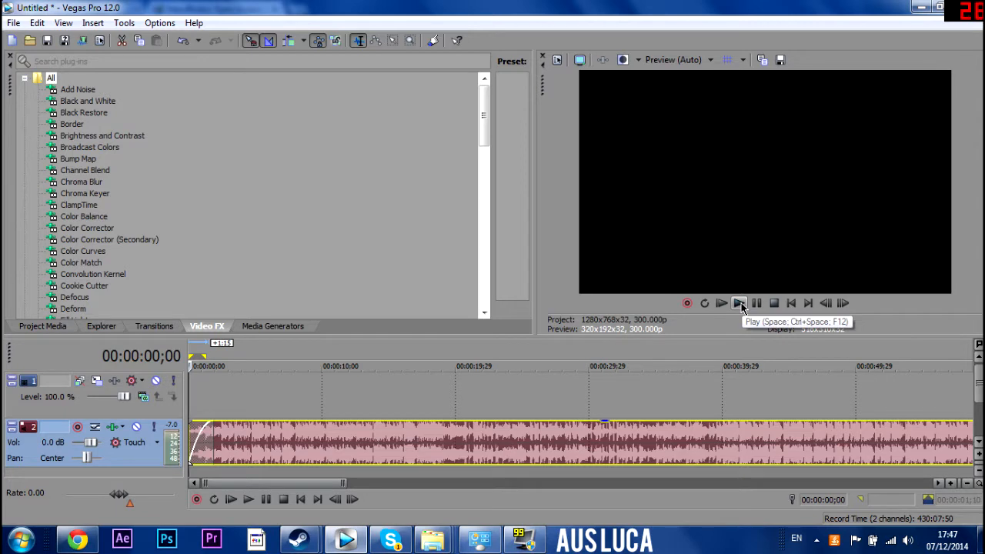
# Play the song and drop nine markers on its beats between about 3 and 12 seconds, then pause playback
pyautogui.click(740, 304)
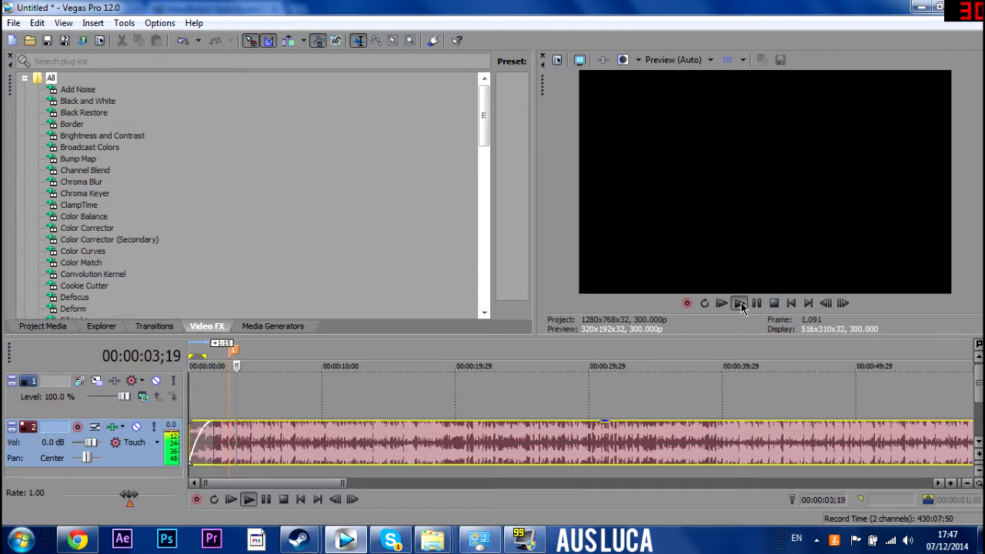
pyautogui.press('m')
pyautogui.press('m')
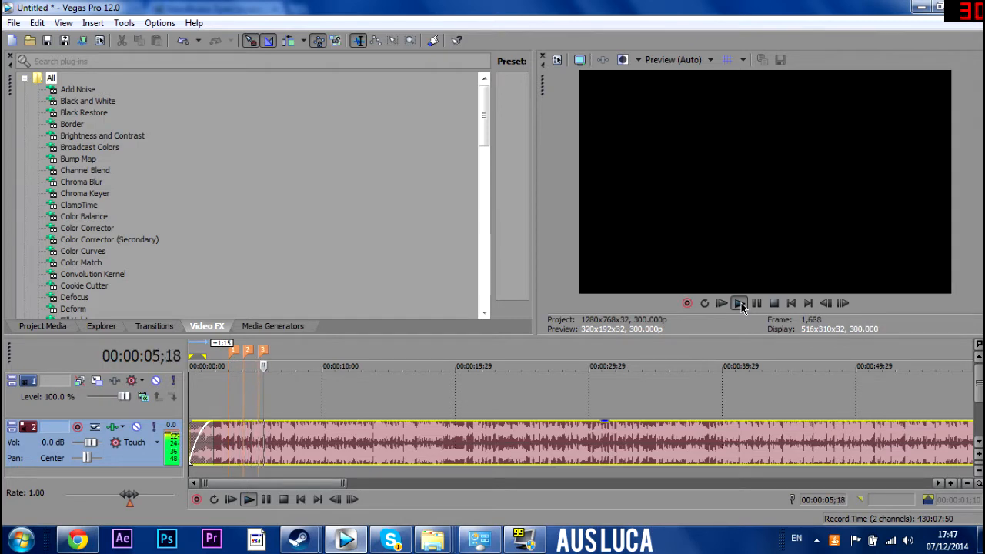
pyautogui.press('m')
pyautogui.press('m')
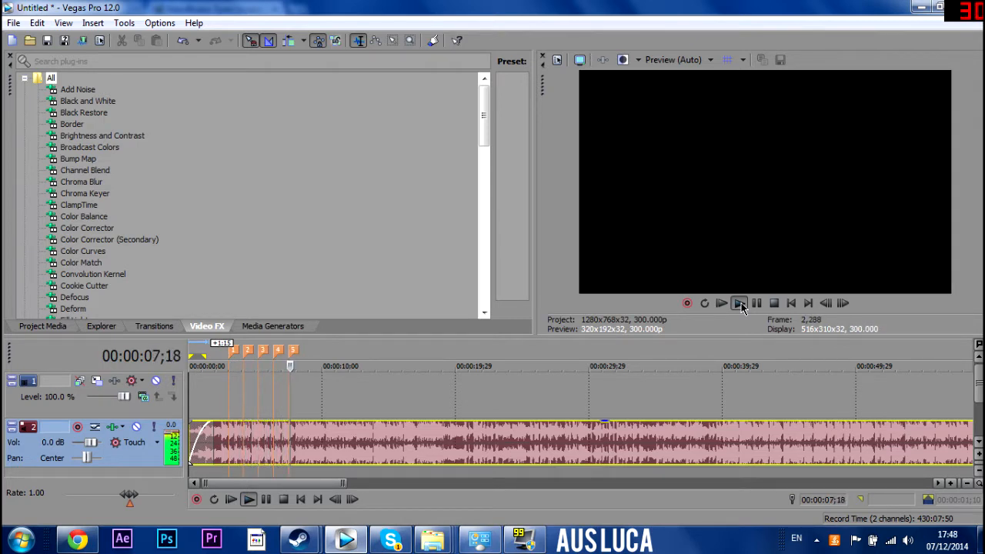
pyautogui.press('m')
pyautogui.press('m')
pyautogui.press('m')
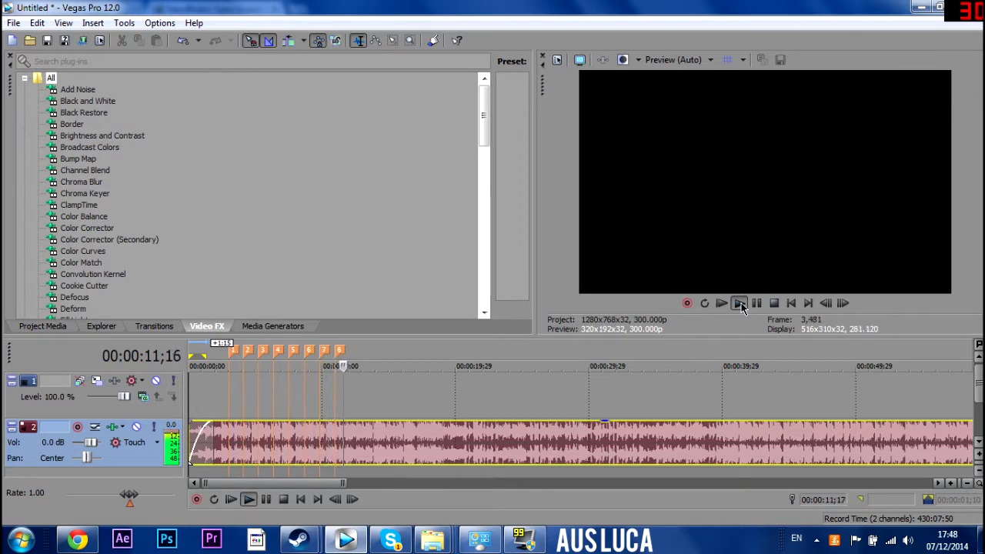
pyautogui.press('m')
pyautogui.click(756, 303)
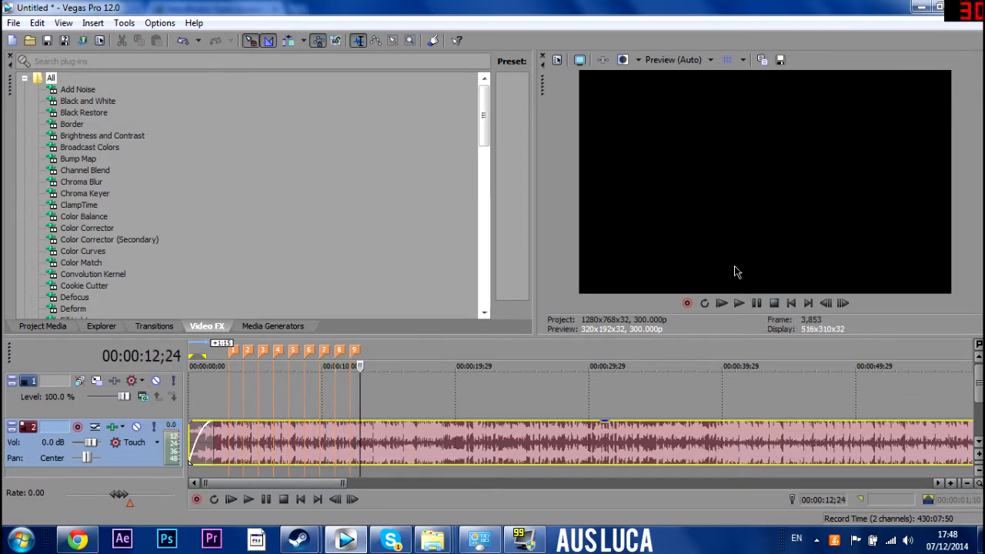
pyautogui.click(394, 542)
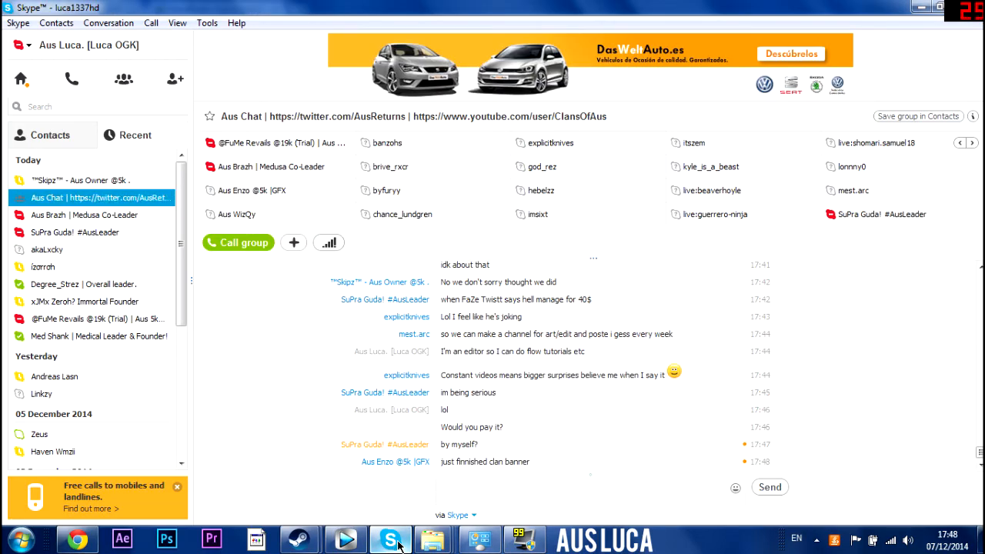
pyautogui.click(398, 545)
# Place the playhead on the first marker, at 00:00:03;00
pyautogui.click(392, 445)
pyautogui.scroll(4, 434, 446)
pyautogui.scroll(-3, 377, 462)
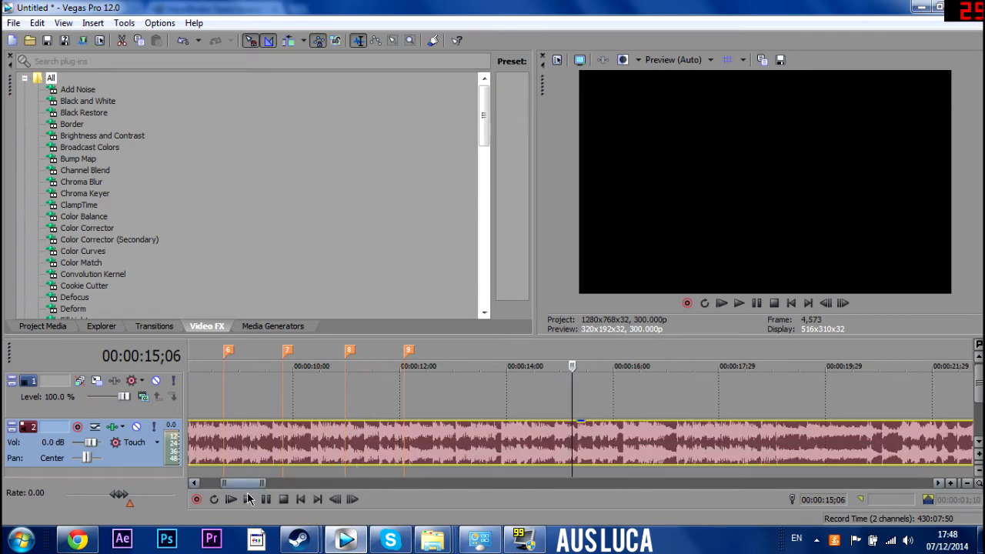
pyautogui.moveTo(248, 487); pyautogui.dragTo(185, 486)
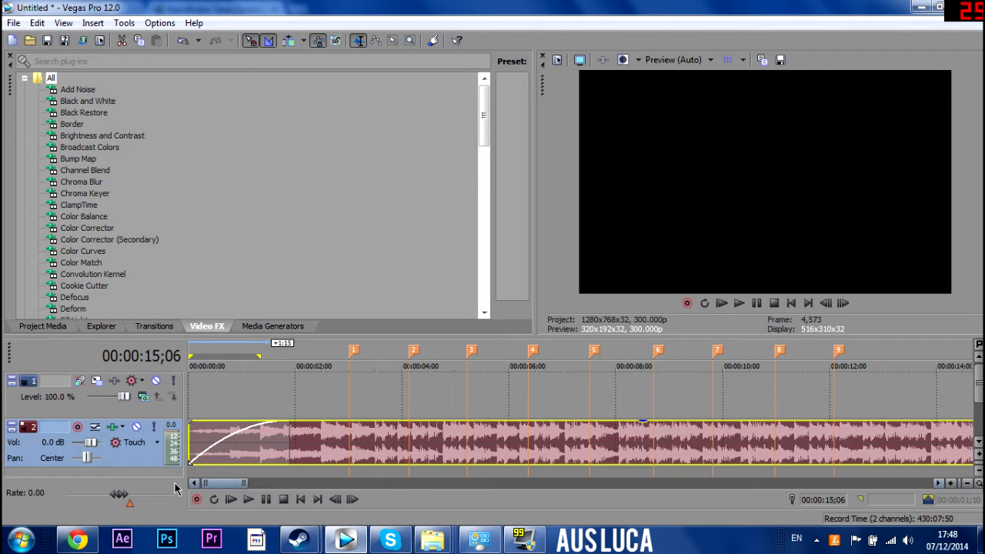
pyautogui.click(350, 399)
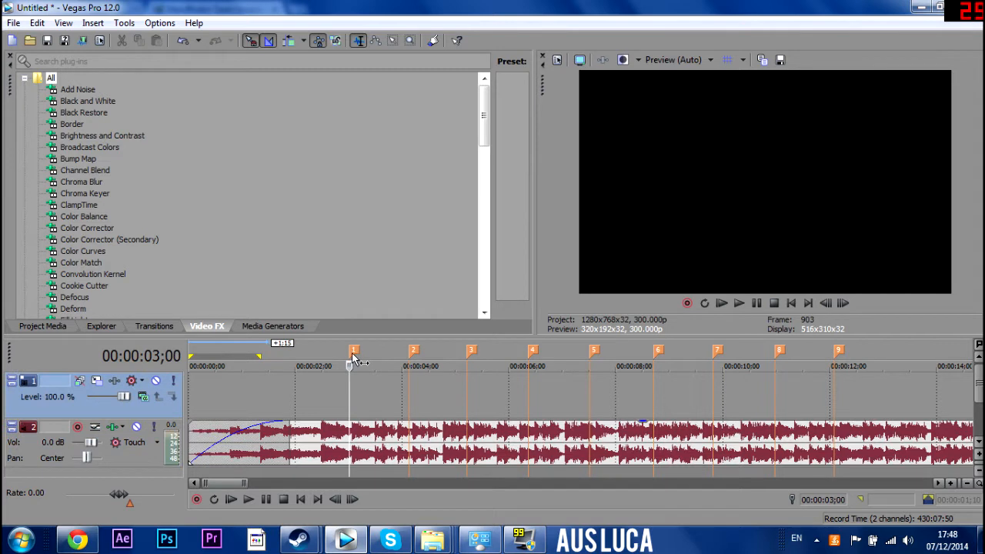
pyautogui.click(292, 400)
pyautogui.moveTo(292, 400); pyautogui.dragTo(351, 405)
# Bring up the Standoff 3K folder in the file explorer and select the Standoff p video among its clips
pyautogui.moveTo(428, 541)
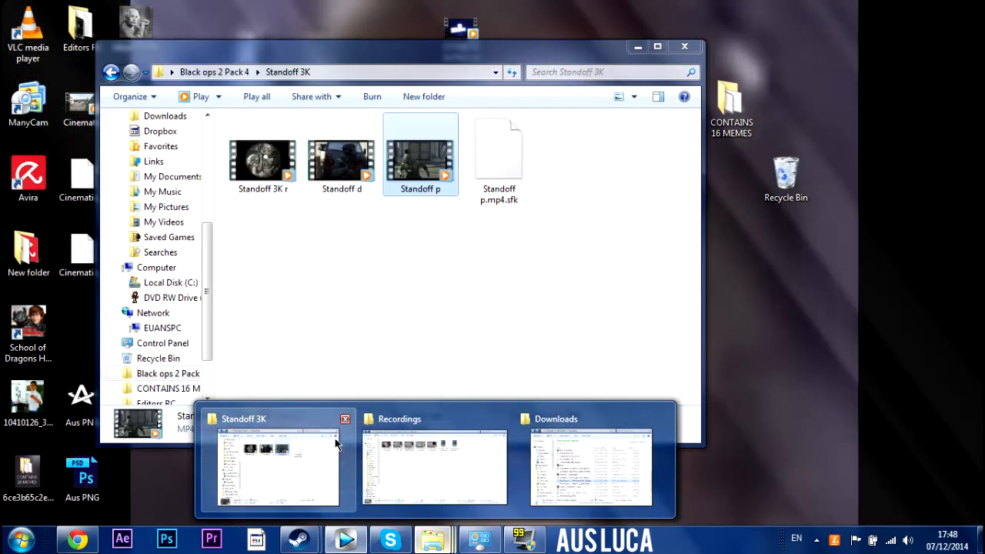
pyautogui.click(336, 446)
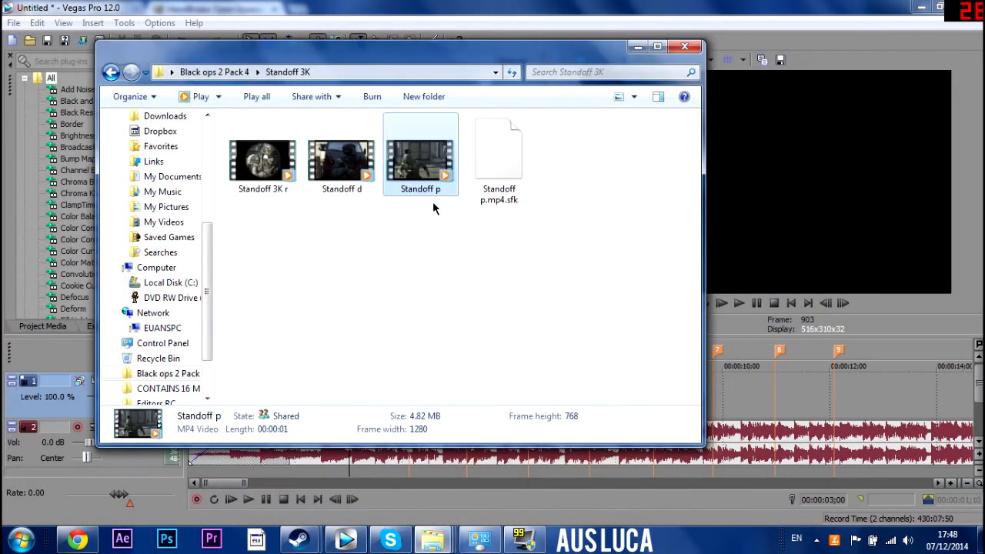
pyautogui.click(350, 151)
pyautogui.click(250, 162)
pyautogui.click(416, 160)
pyautogui.click(331, 155)
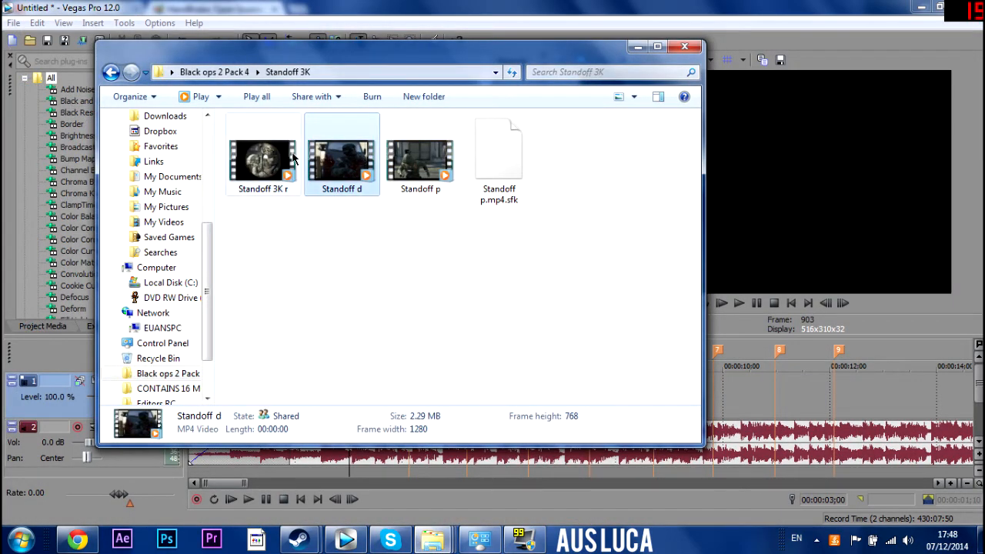
pyautogui.click(445, 171)
pyautogui.click(356, 168)
pyautogui.click(289, 174)
pyautogui.click(331, 173)
pyautogui.click(402, 159)
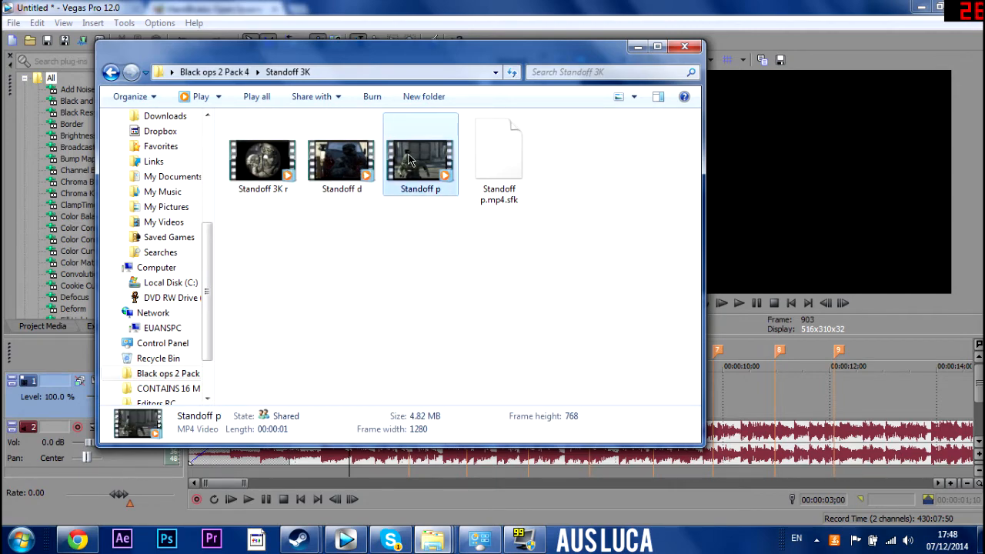
# Add the Standoff p clip at the very start of the video track and delete its accompanying audio event
pyautogui.moveTo(390, 62); pyautogui.dragTo(665, 112)
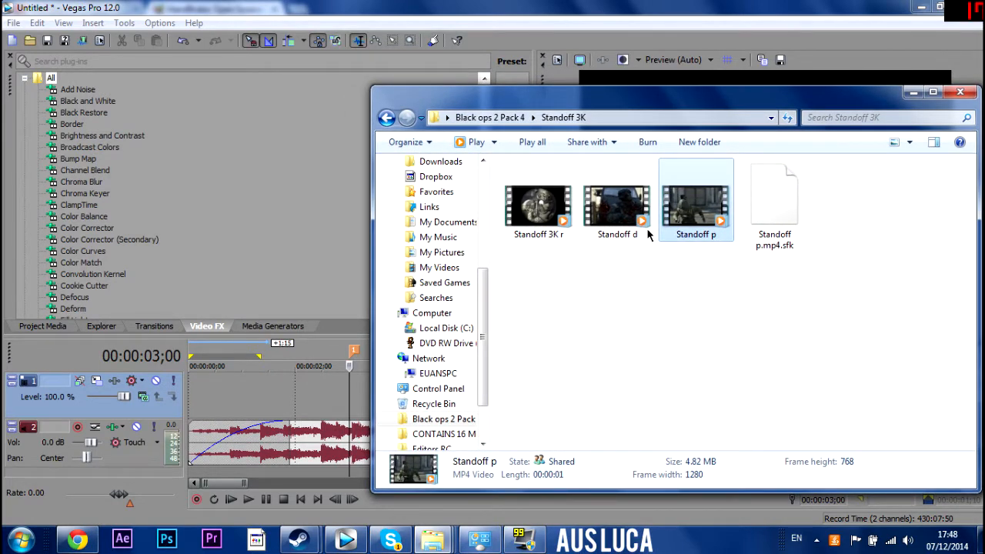
pyautogui.moveTo(707, 196); pyautogui.dragTo(204, 400)
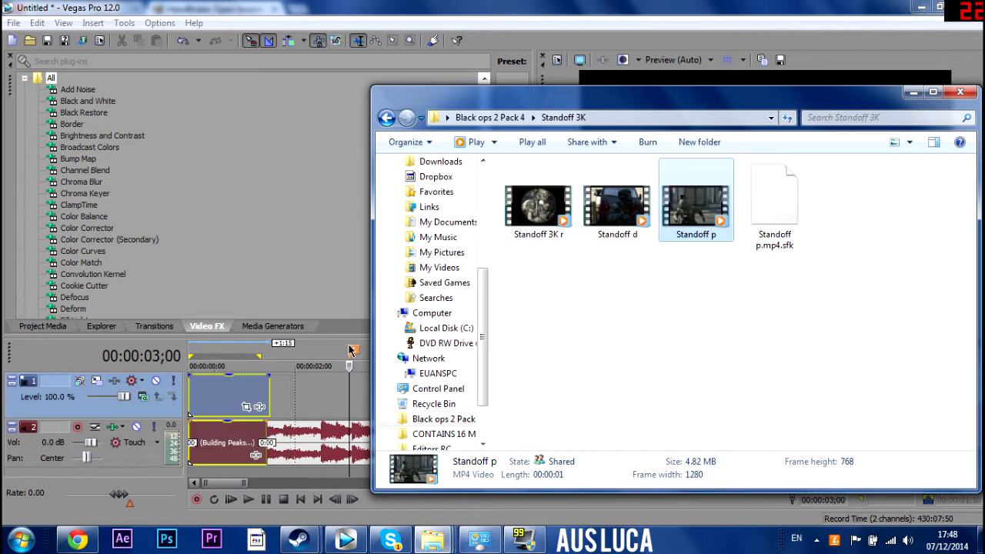
pyautogui.click(913, 93)
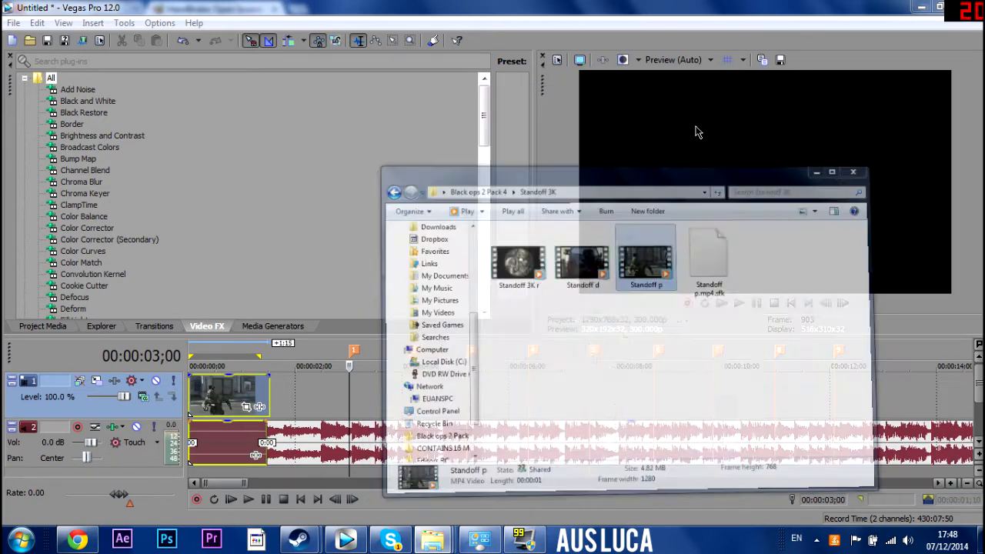
pyautogui.click(248, 445)
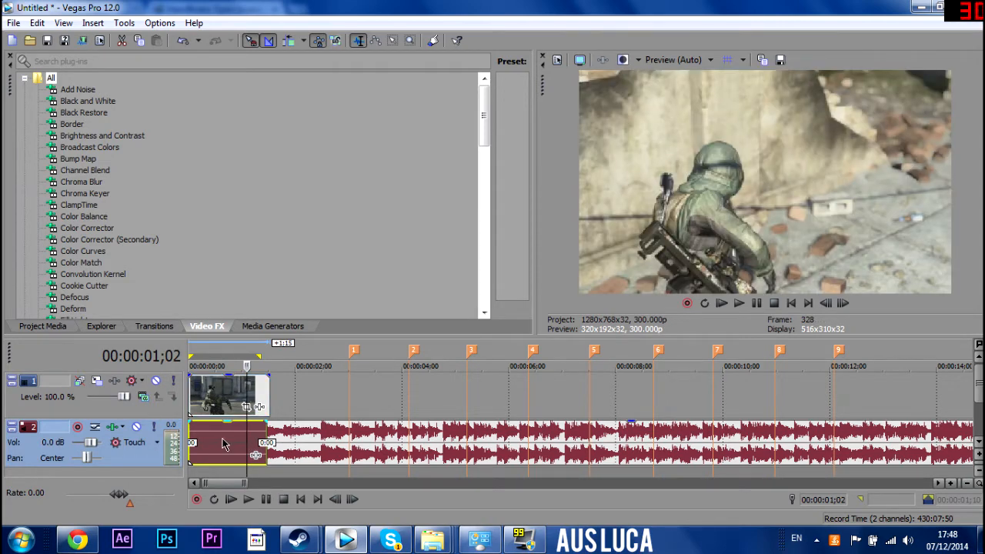
pyautogui.rightClick(222, 444)
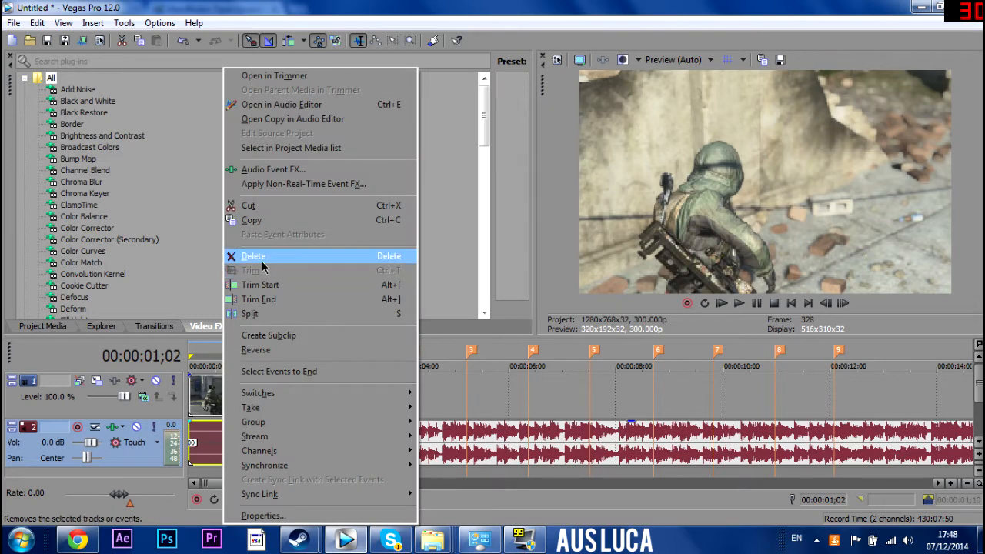
pyautogui.click(261, 256)
# Move the clip so it starts at marker 1 and time-stretch it so it ends at marker 2
pyautogui.moveTo(246, 392); pyautogui.dragTo(225, 381)
pyautogui.click(231, 388)
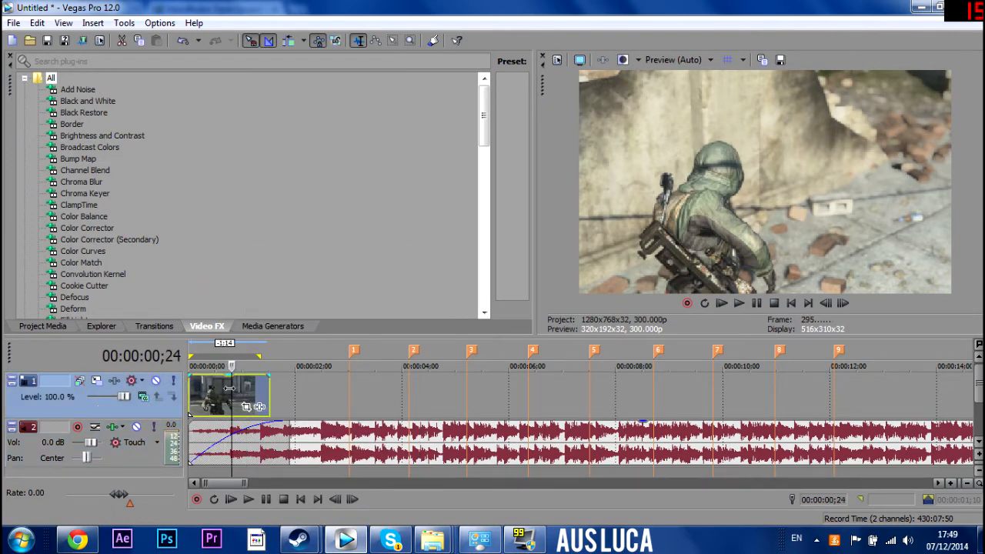
pyautogui.moveTo(238, 394); pyautogui.dragTo(403, 387)
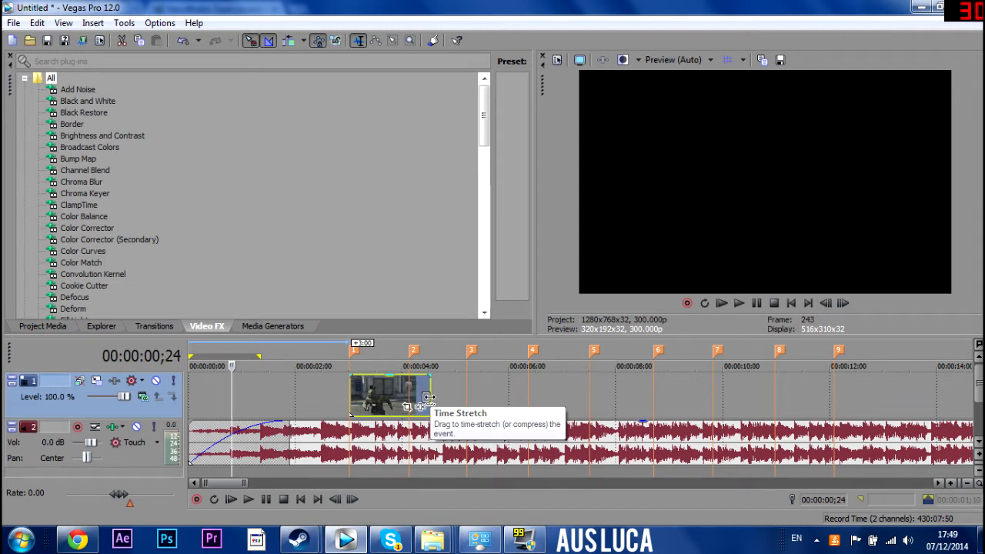
pyautogui.moveTo(427, 396); pyautogui.dragTo(759, 401)
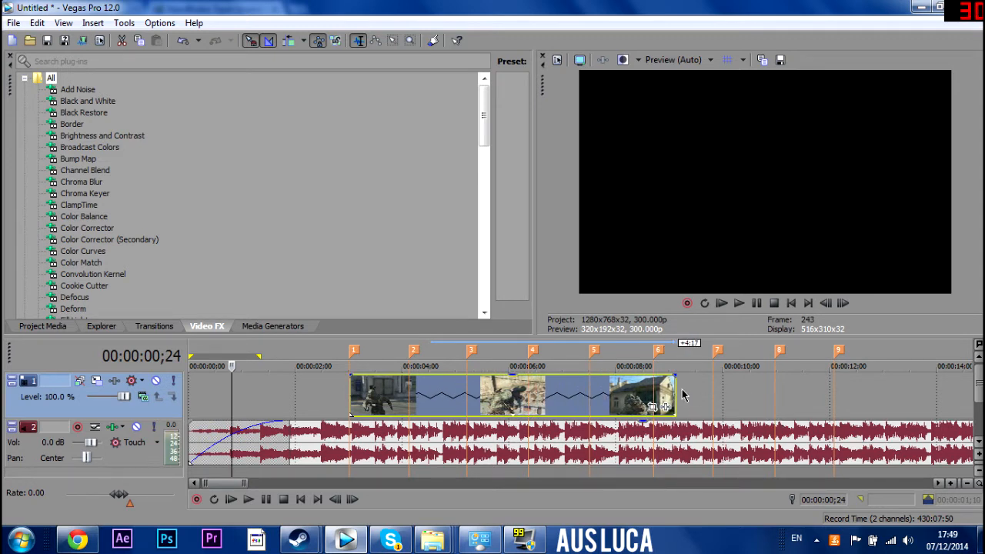
pyautogui.moveTo(675, 390)
pyautogui.mouseDown()
pyautogui.moveTo(407, 390)
pyautogui.moveTo(435, 361)
pyautogui.moveTo(371, 355)
pyautogui.mouseUp()
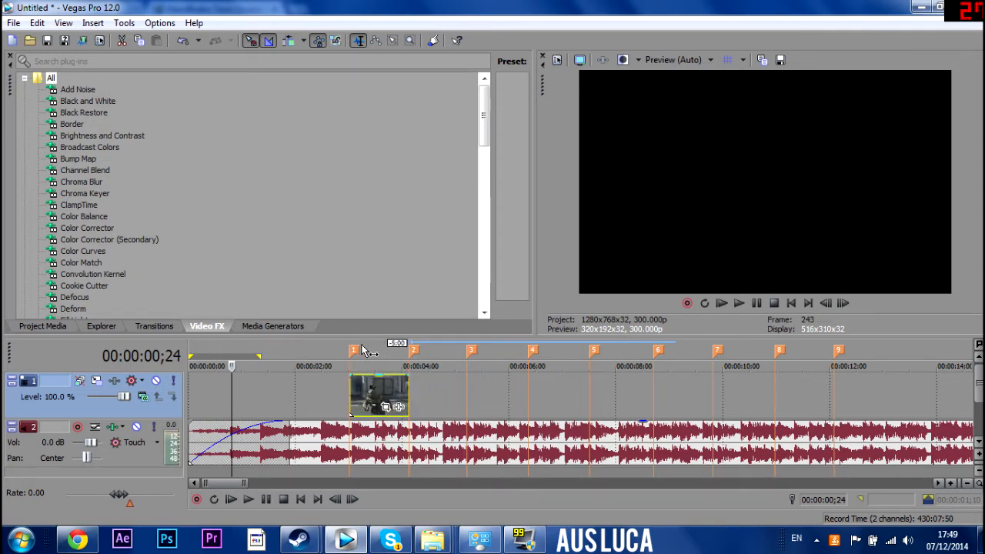
# Mark the range from 00:00:02;12 to 00:00:04;23 and play it to preview the clip against the music
pyautogui.click(382, 401)
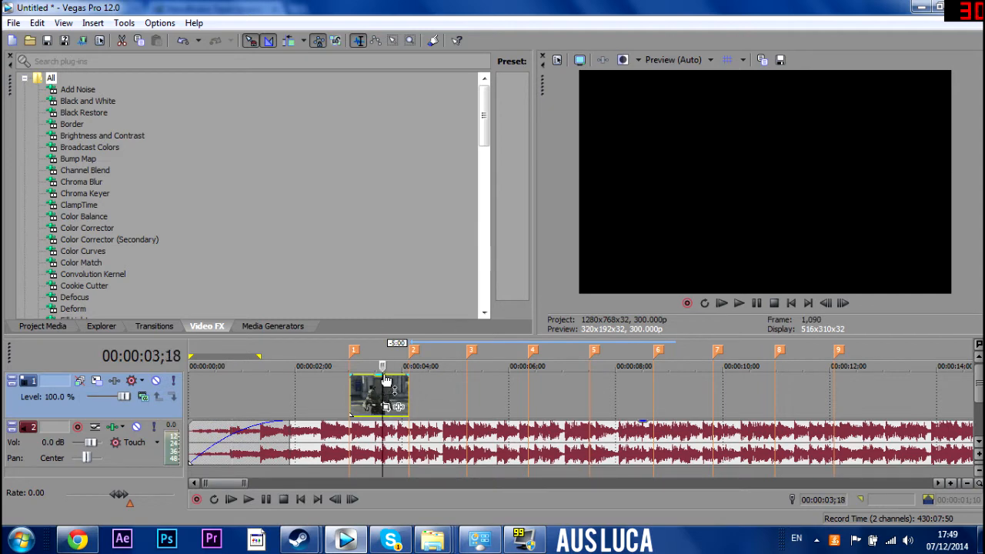
pyautogui.moveTo(406, 342); pyautogui.dragTo(445, 343)
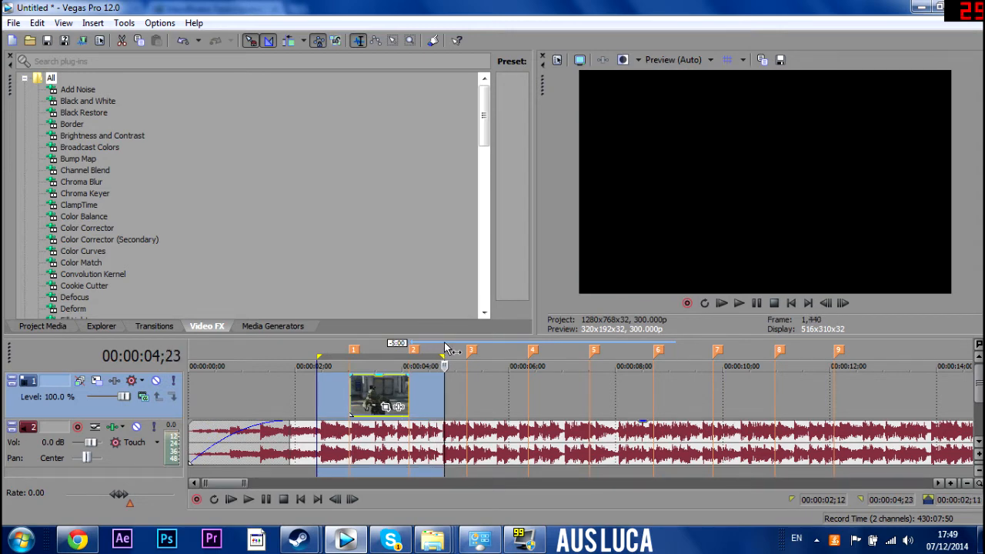
pyautogui.press('space')
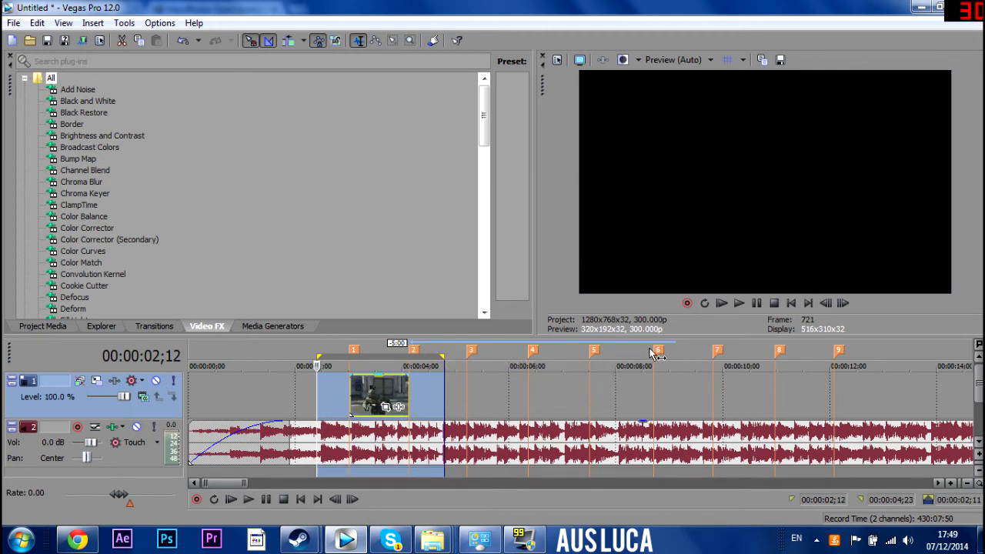
pyautogui.click(737, 304)
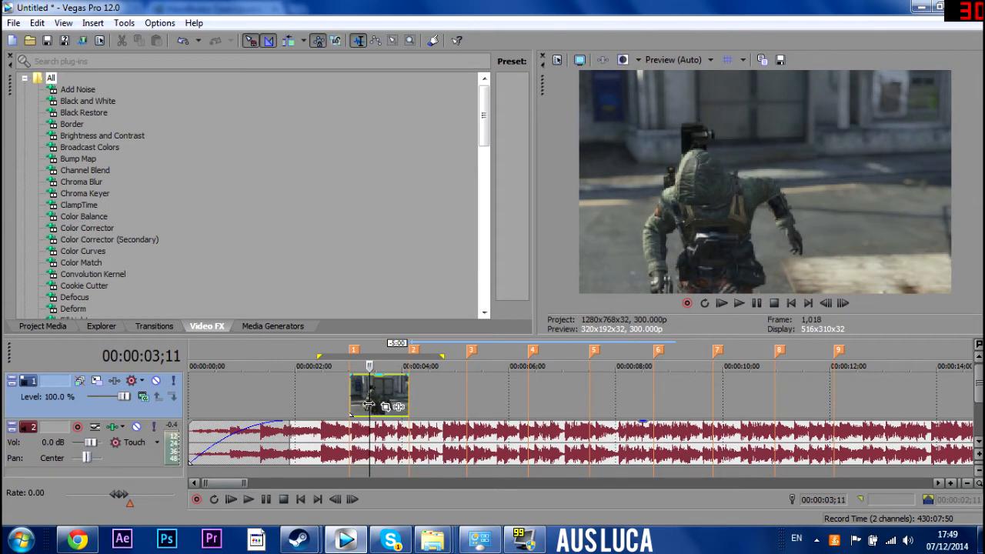
pyautogui.moveTo(368, 406); pyautogui.dragTo(319, 394)
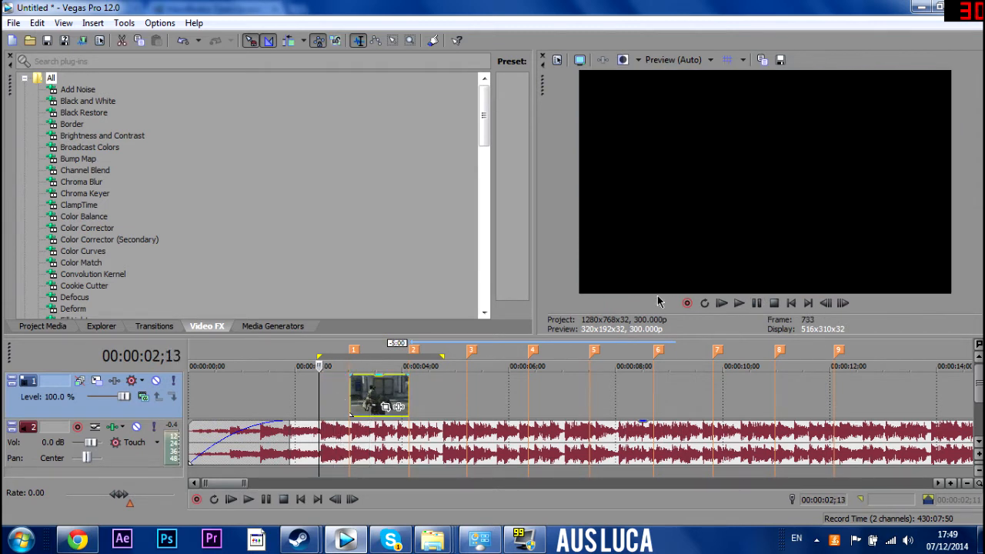
pyautogui.click(740, 304)
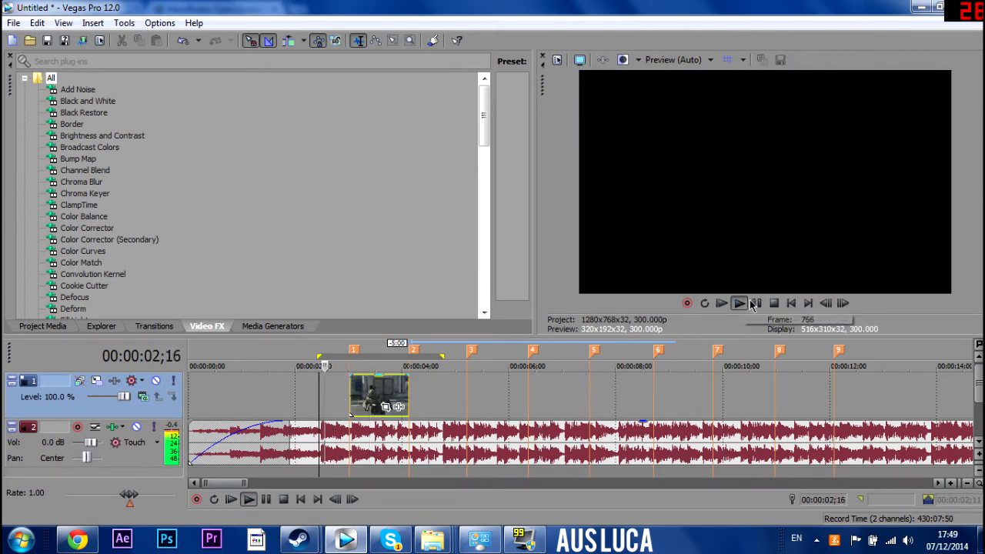
pyautogui.click(756, 304)
# Return the playhead to the clip's start at 00:00:03;00 and disable resampling for the clip
pyautogui.moveTo(440, 394); pyautogui.dragTo(351, 392)
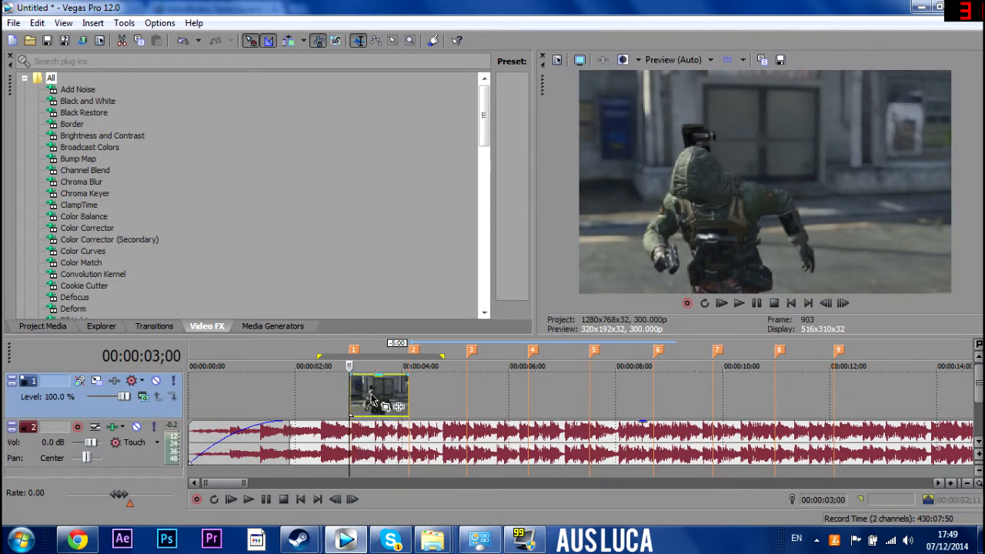
pyautogui.scroll(2, 377, 399)
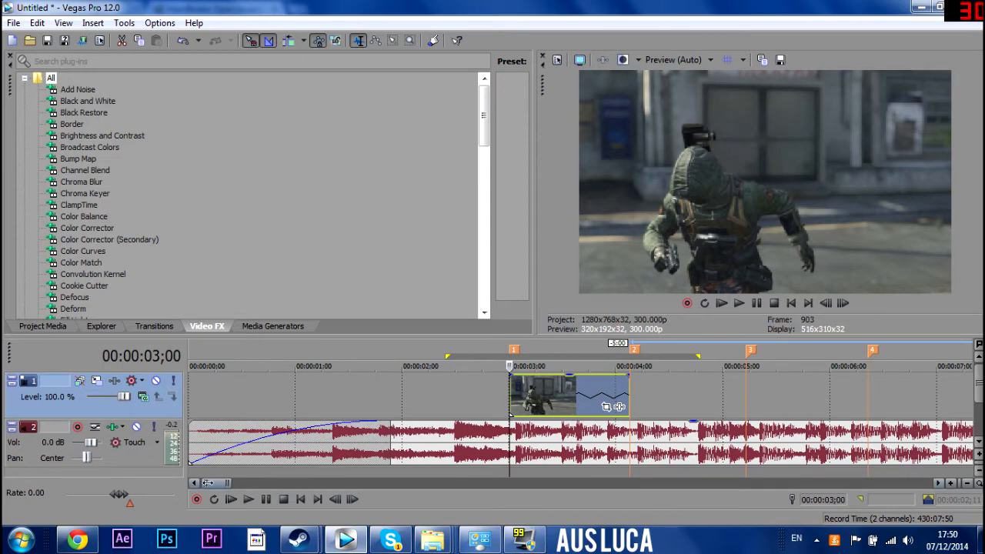
pyautogui.moveTo(218, 484); pyautogui.dragTo(221, 485)
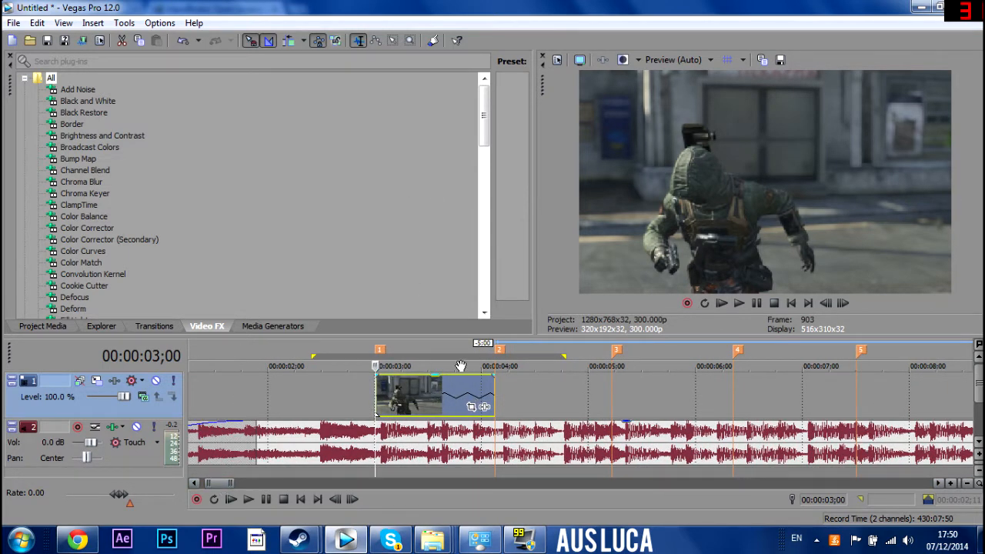
pyautogui.rightClick(409, 401)
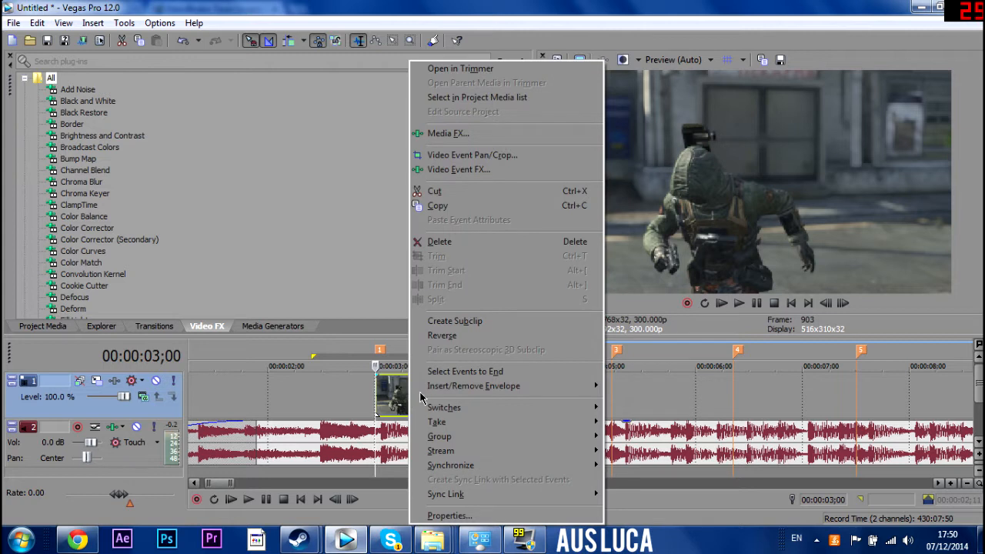
pyautogui.moveTo(449, 413)
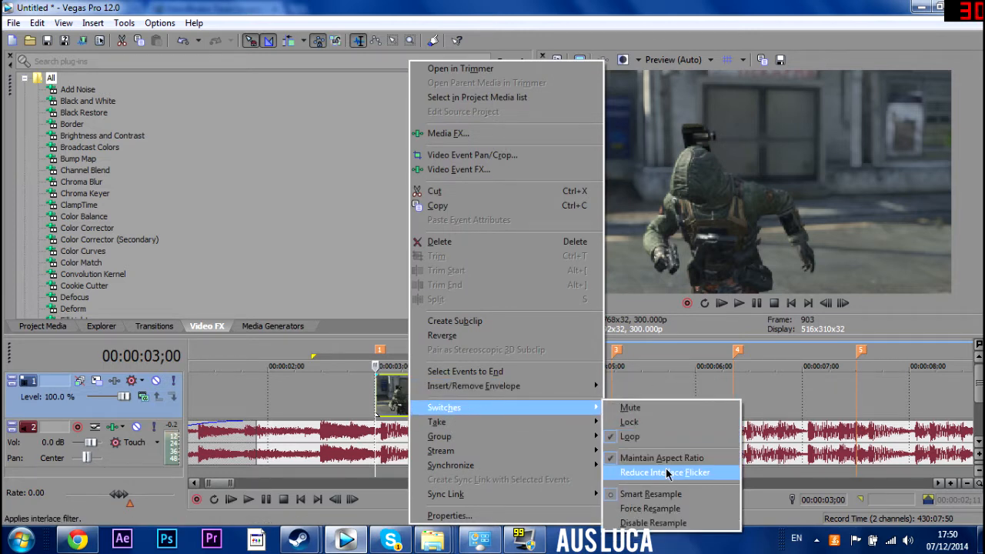
pyautogui.click(654, 523)
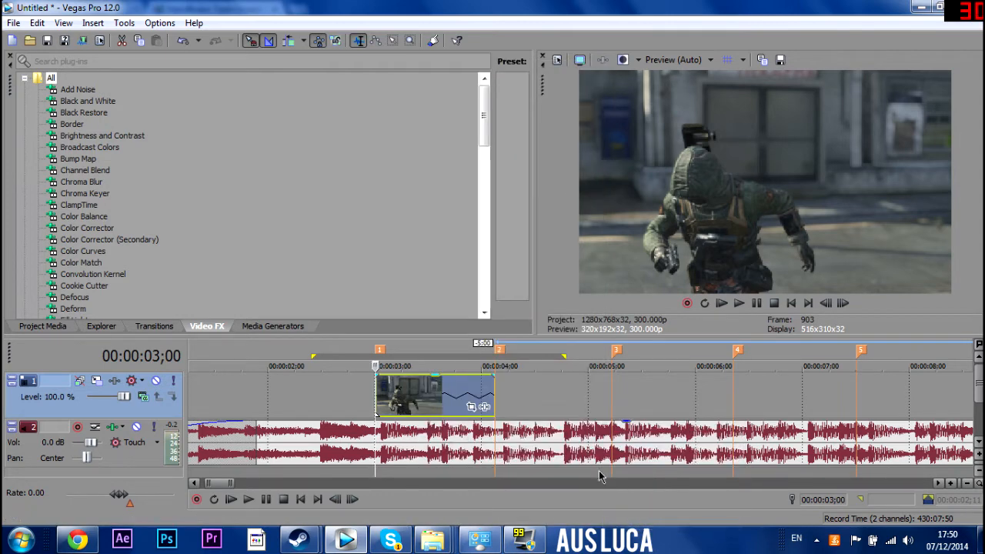
pyautogui.click(391, 541)
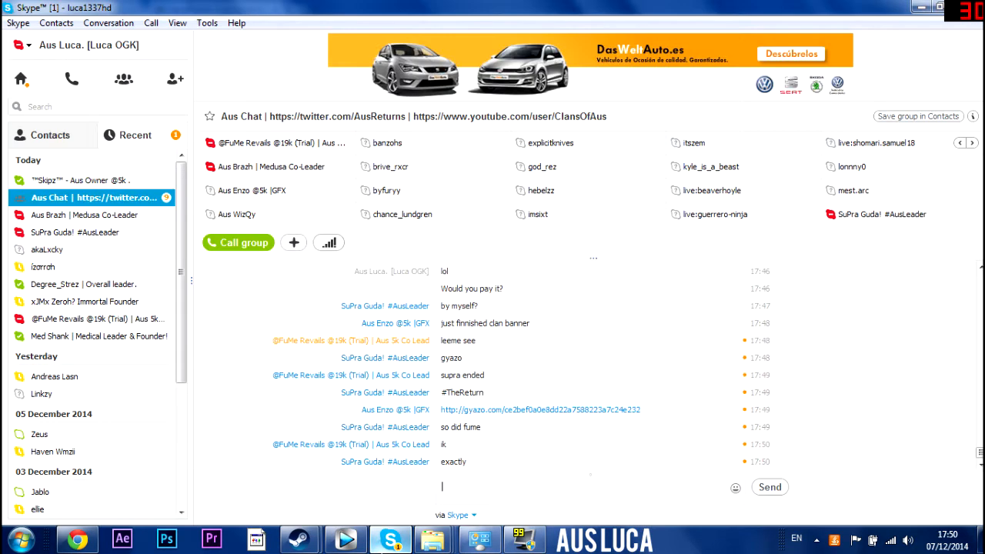
# Switch from Skype back to Vegas Pro and add a velocity envelope to the clip between markers 1 and 2
pyautogui.click(391, 540)
pyautogui.rightClick(418, 407)
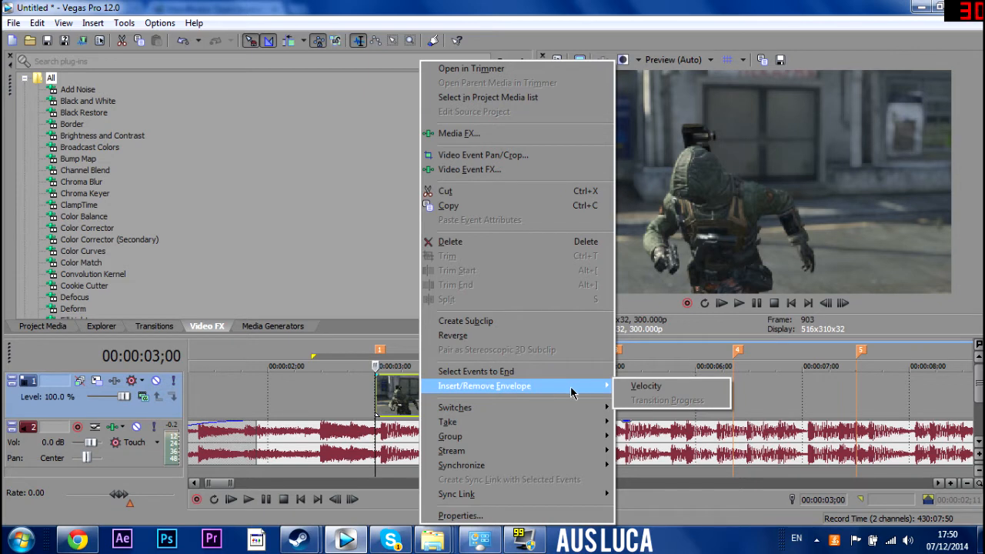
pyautogui.moveTo(603, 394)
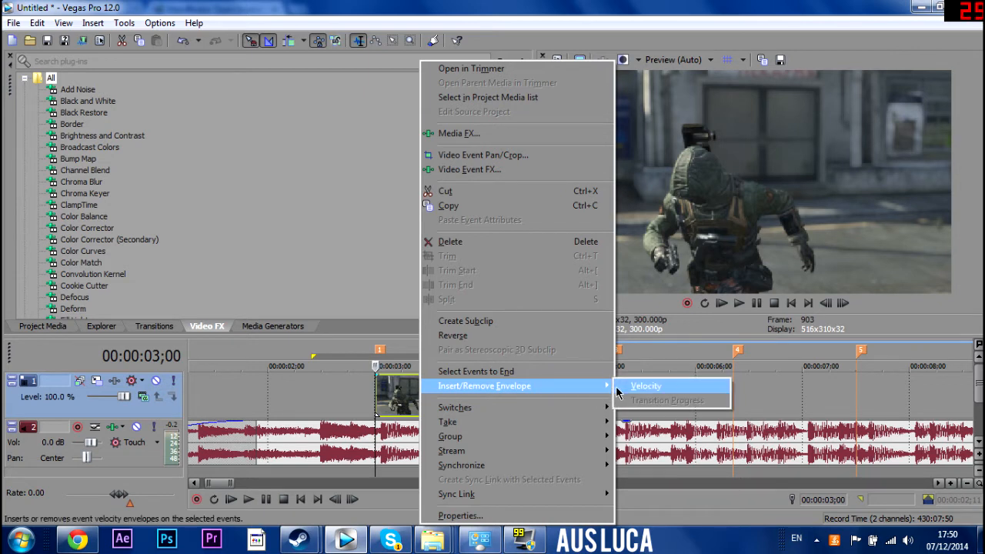
pyautogui.click(623, 389)
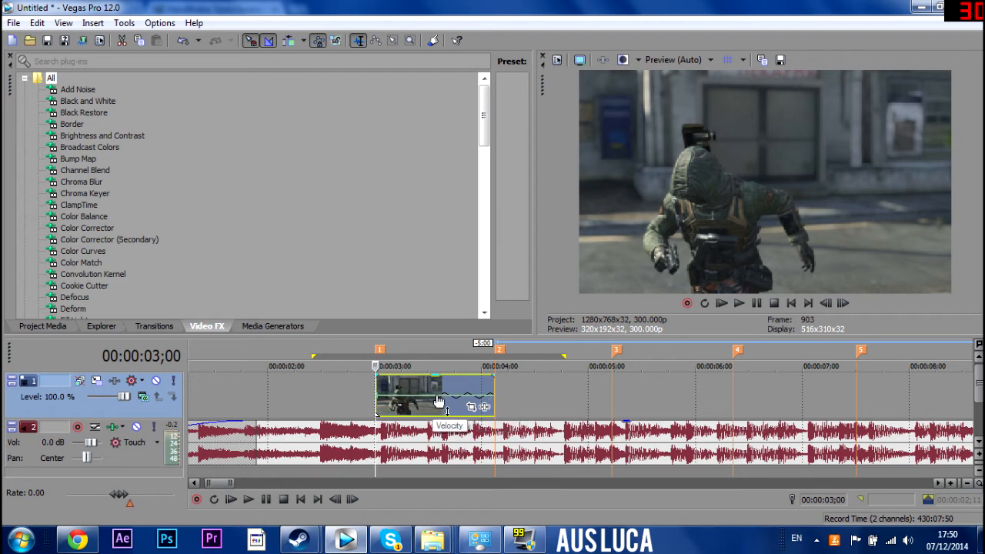
# Raise the clip's velocity envelope to the top at both its end and its start
pyautogui.doubleClick(496, 401)
pyautogui.moveTo(488, 399); pyautogui.dragTo(498, 379)
pyautogui.moveTo(378, 402); pyautogui.dragTo(385, 380)
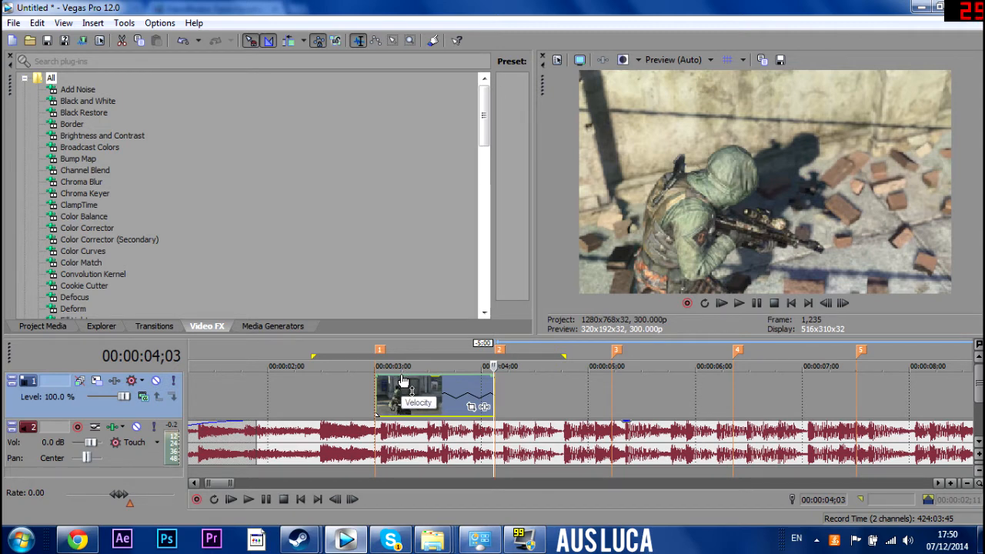
# Shape the velocity envelope with points near 00:00:03;07 and 00:00:03;26, lowering both to slow down the clip's middle section
pyautogui.click(401, 380)
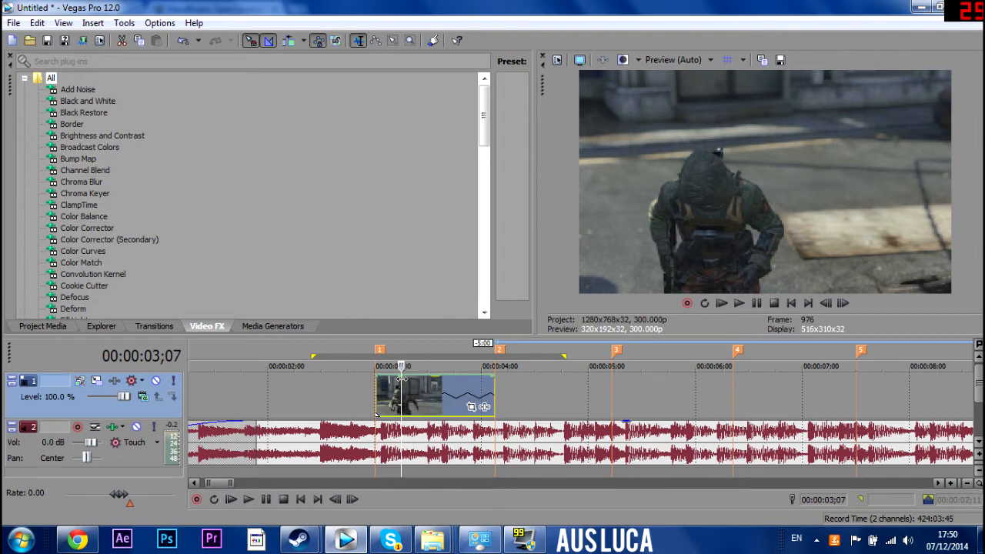
pyautogui.click(467, 383)
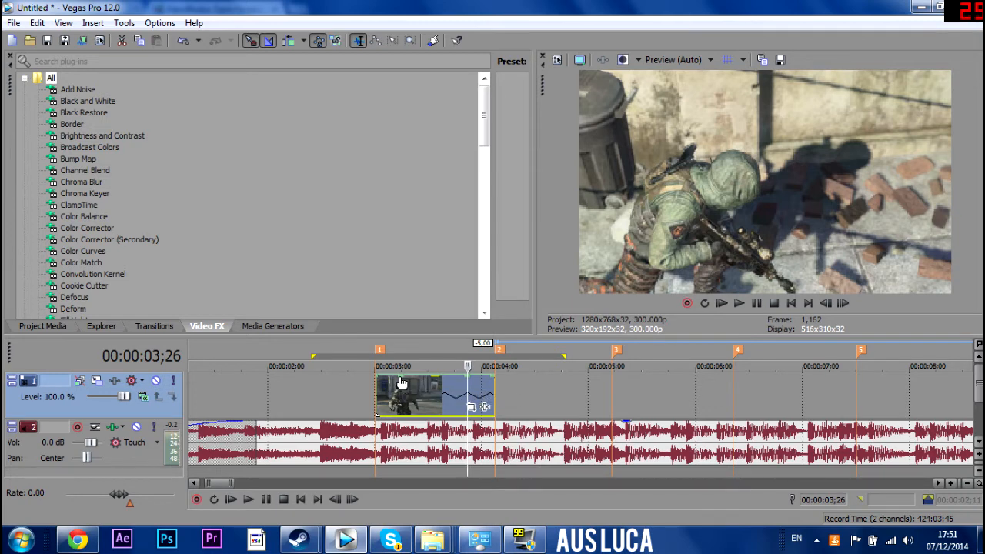
pyautogui.moveTo(401, 385); pyautogui.dragTo(402, 410)
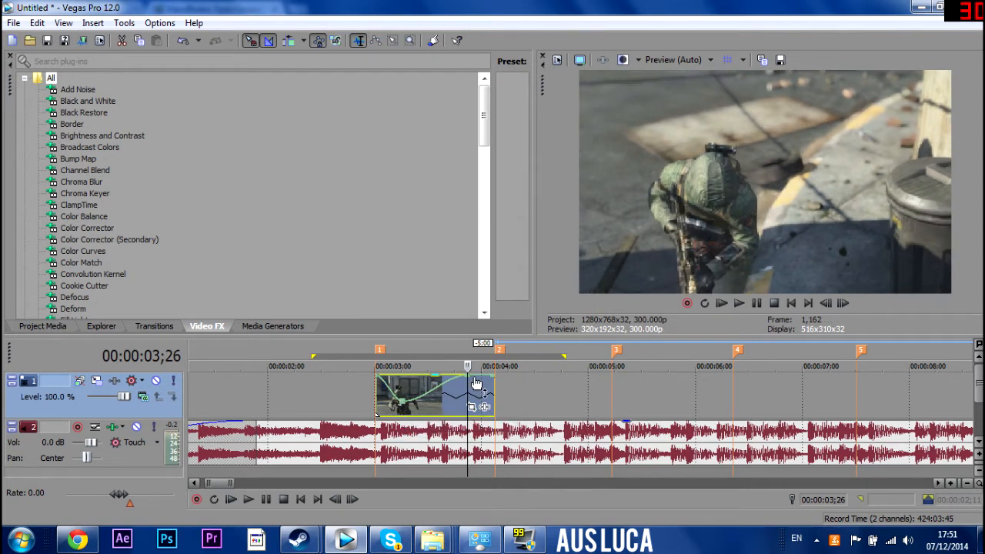
pyautogui.moveTo(469, 383)
pyautogui.mouseDown()
pyautogui.moveTo(471, 408)
pyautogui.moveTo(408, 406)
pyautogui.mouseUp()
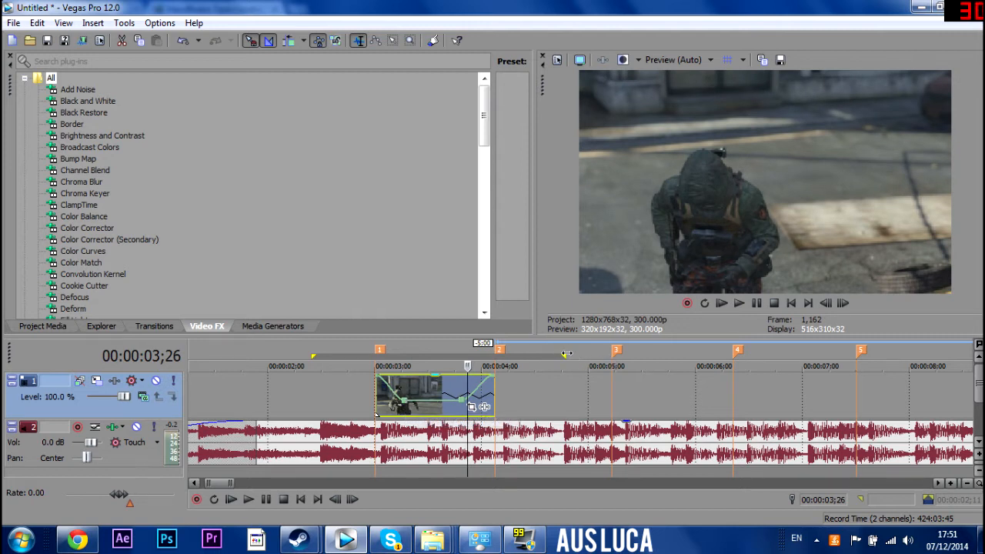
# Mark the range from 00:00:02;11 to 00:00:04;17 and play it to check the velocity change against the music
pyautogui.moveTo(568, 355); pyautogui.dragTo(307, 365)
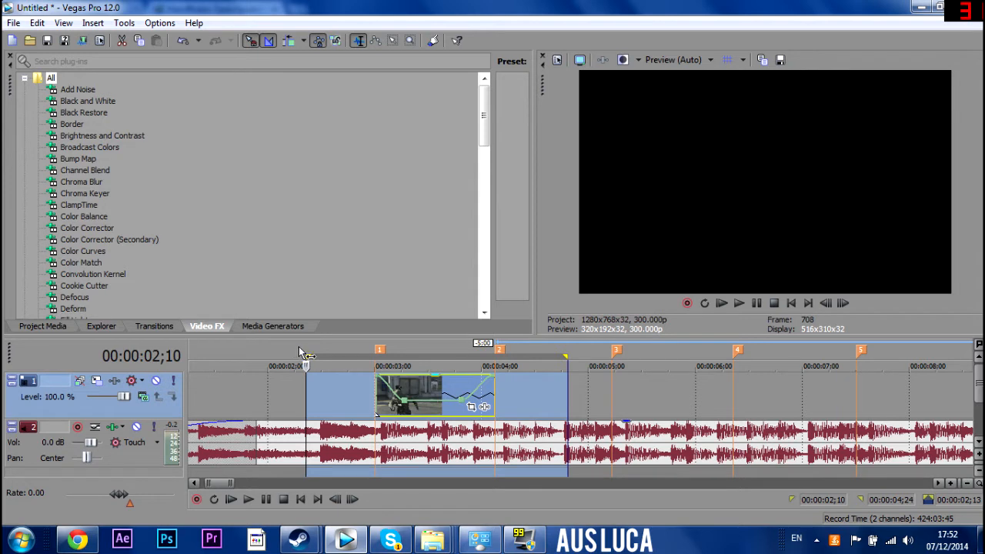
pyautogui.moveTo(308, 356); pyautogui.dragTo(542, 340)
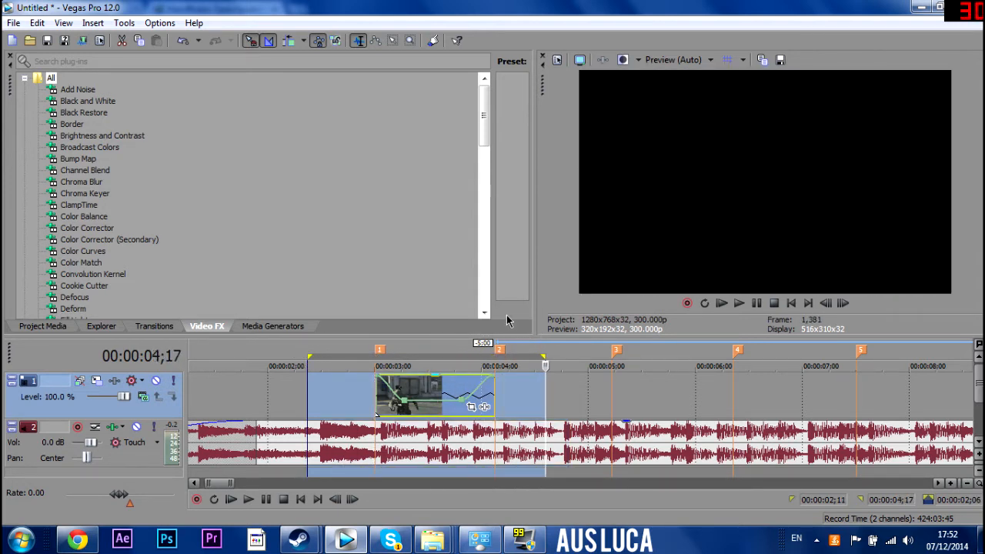
pyautogui.press('Left')
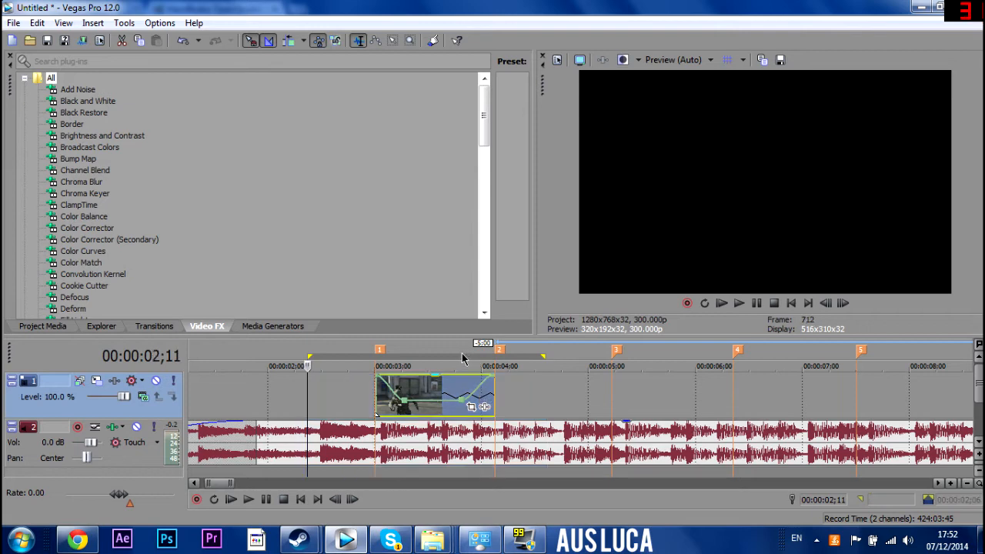
pyautogui.press('Right')
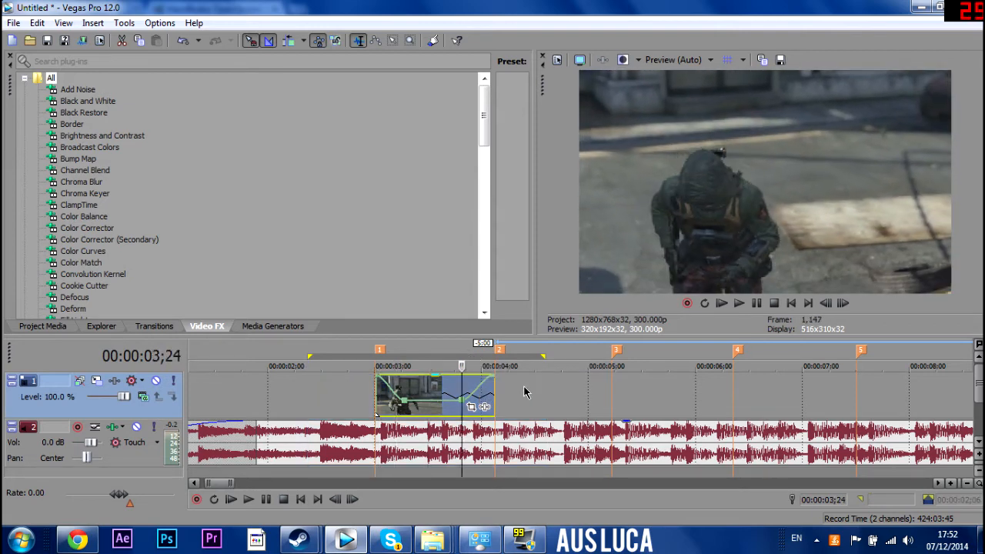
pyautogui.click(757, 303)
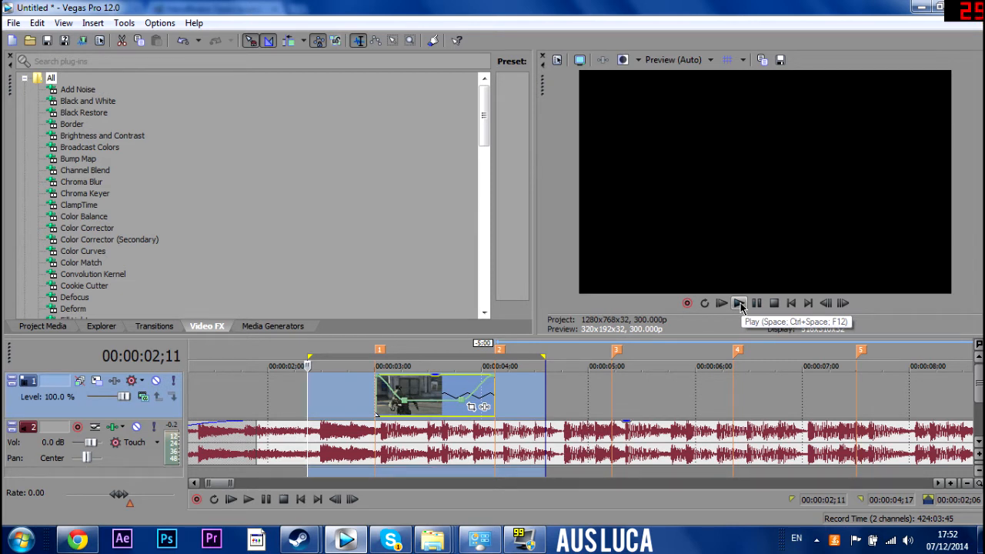
pyautogui.moveTo(379, 382); pyautogui.dragTo(406, 408)
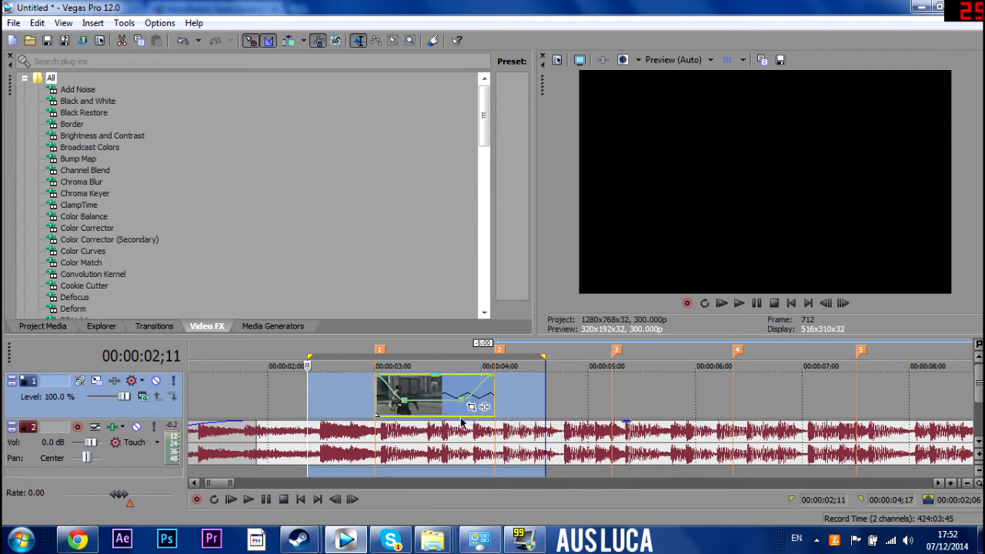
pyautogui.click(738, 303)
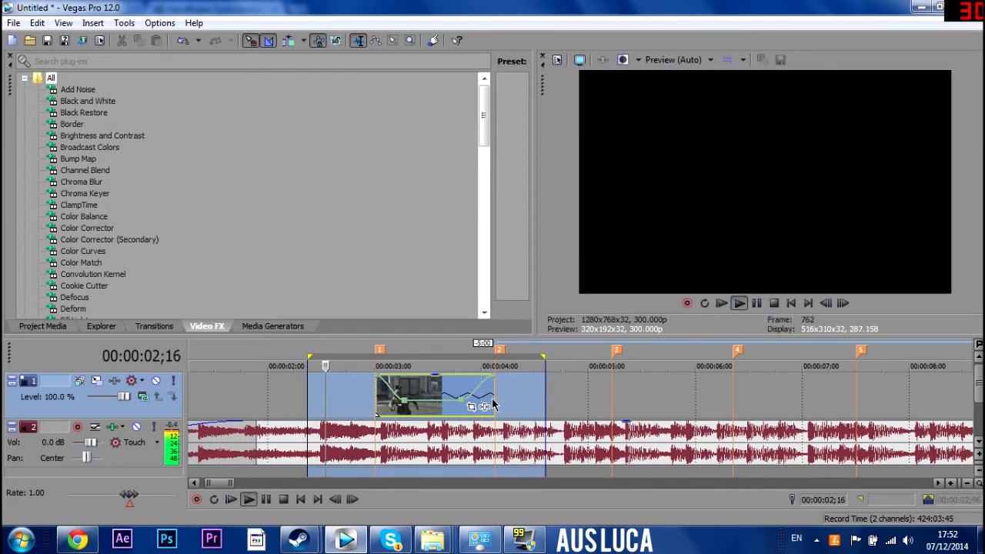
pyautogui.click(756, 303)
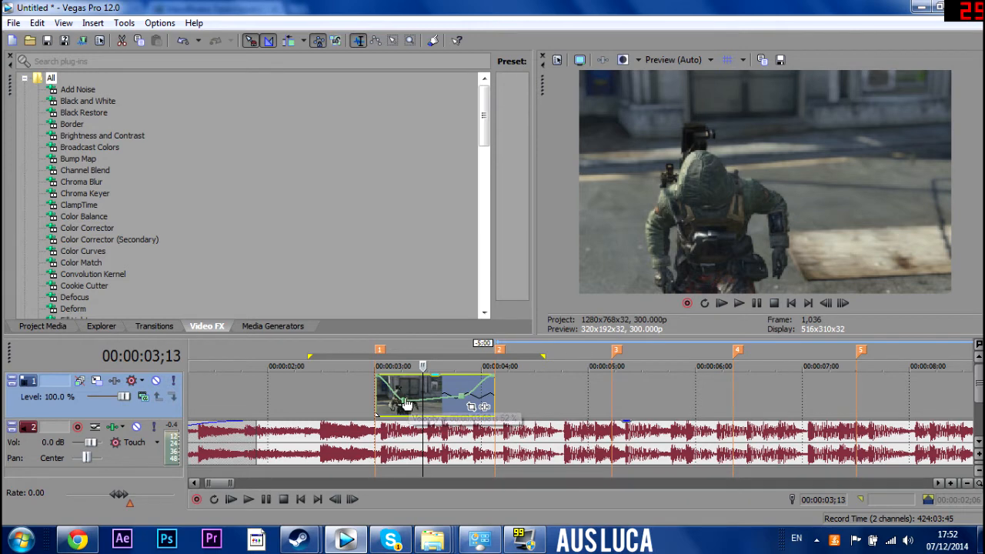
# Raise the first slowed velocity point slightly and preview the range from 00:00:02;19 to 00:00:04;15
pyautogui.moveTo(405, 403); pyautogui.dragTo(409, 401)
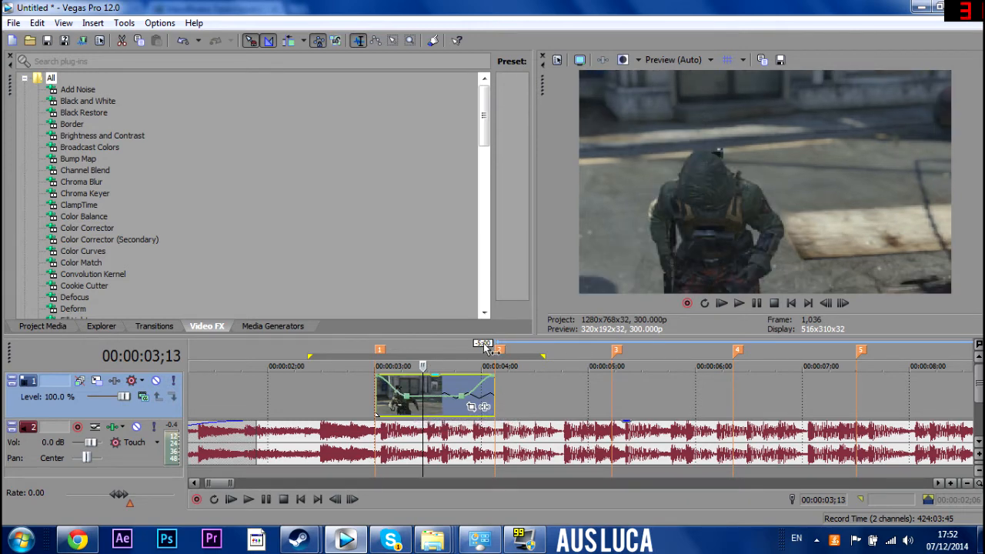
pyautogui.moveTo(537, 355); pyautogui.dragTo(339, 345)
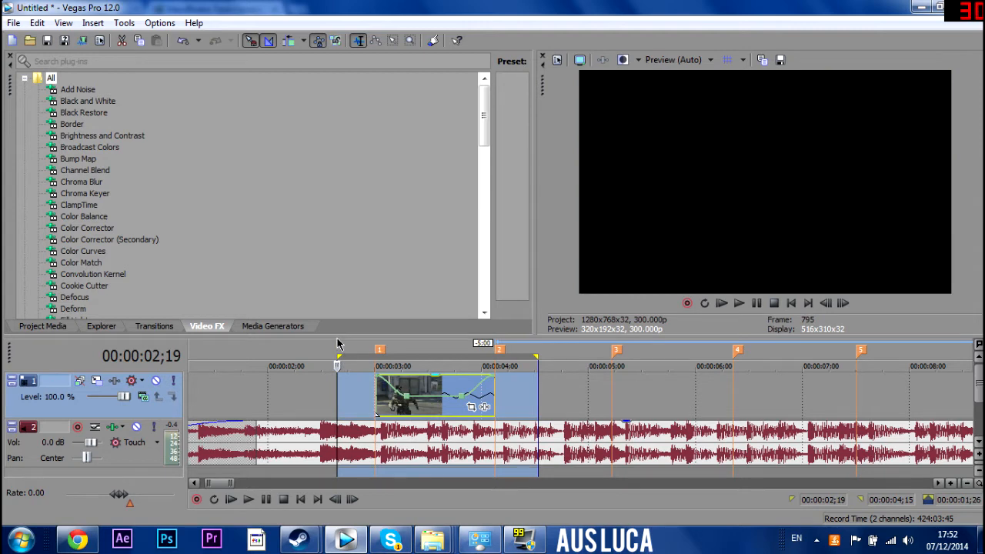
pyautogui.press('space')
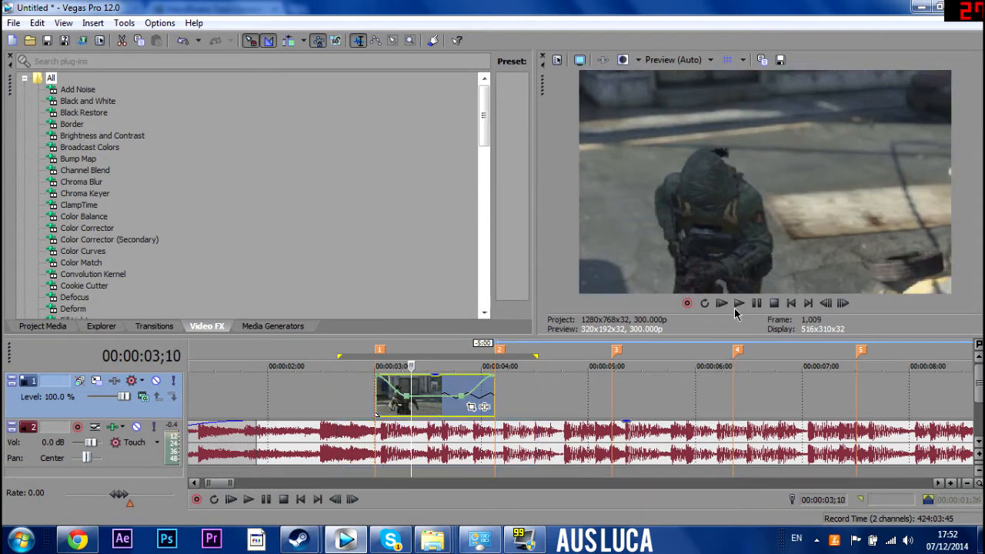
pyautogui.press('space')
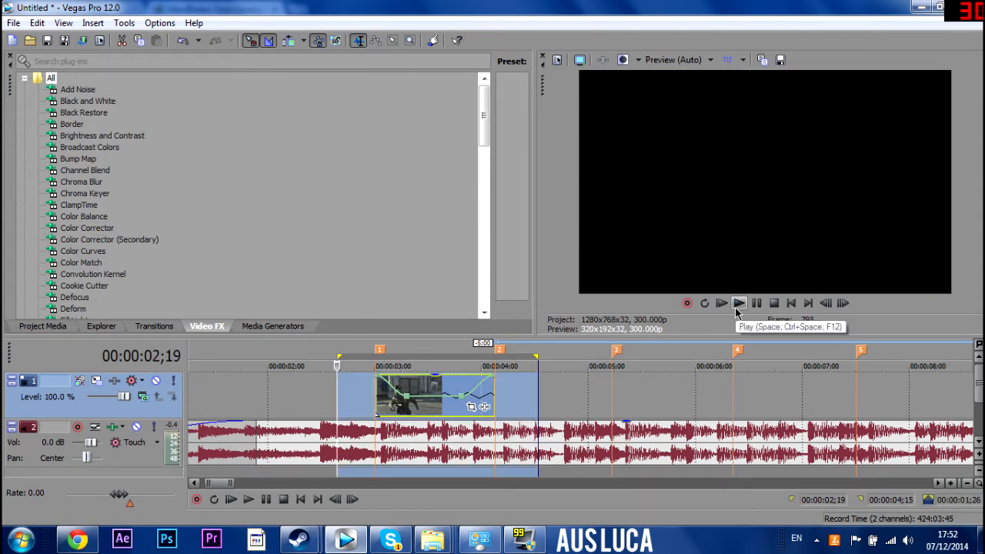
pyautogui.click(737, 305)
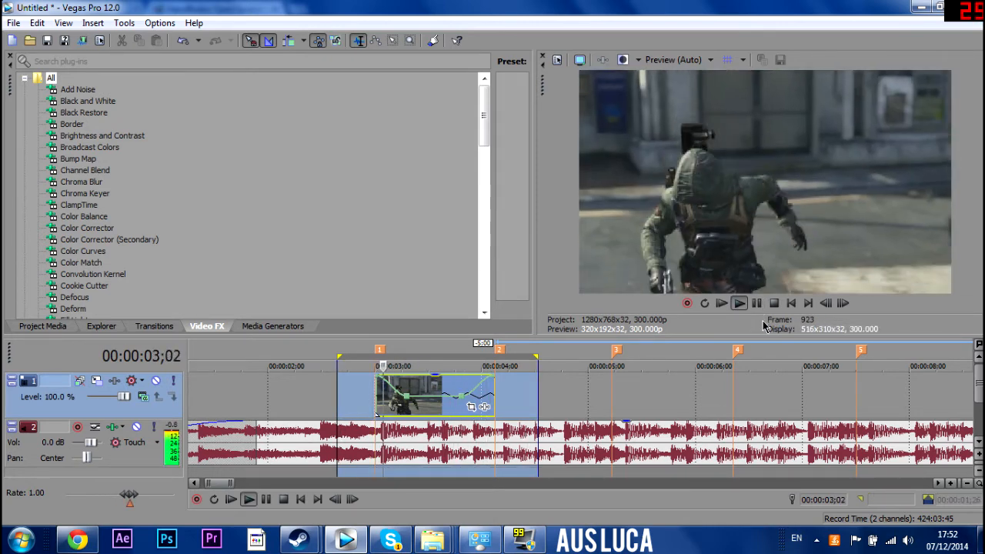
pyautogui.click(757, 304)
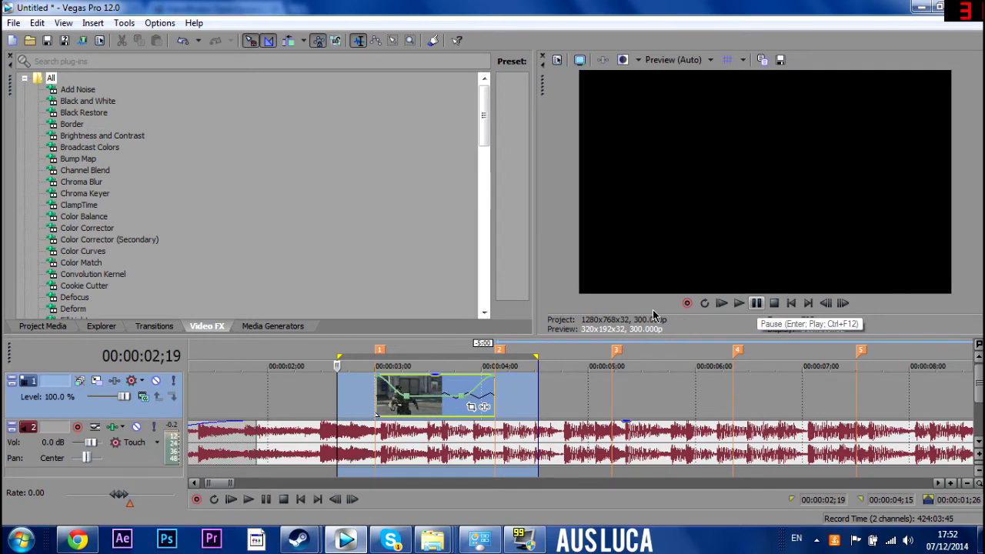
# Place the playhead at the clip's start and use Event Pan/Crop to zoom its first keyframe in to about 157 × 94
pyautogui.click(355, 390)
pyautogui.click(404, 384)
pyautogui.moveTo(404, 385); pyautogui.dragTo(376, 419)
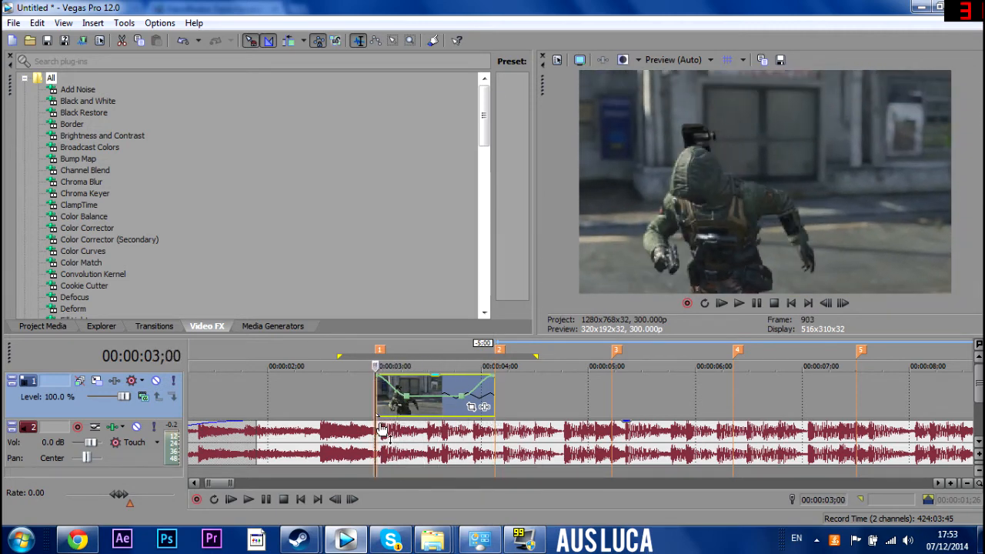
pyautogui.click(472, 408)
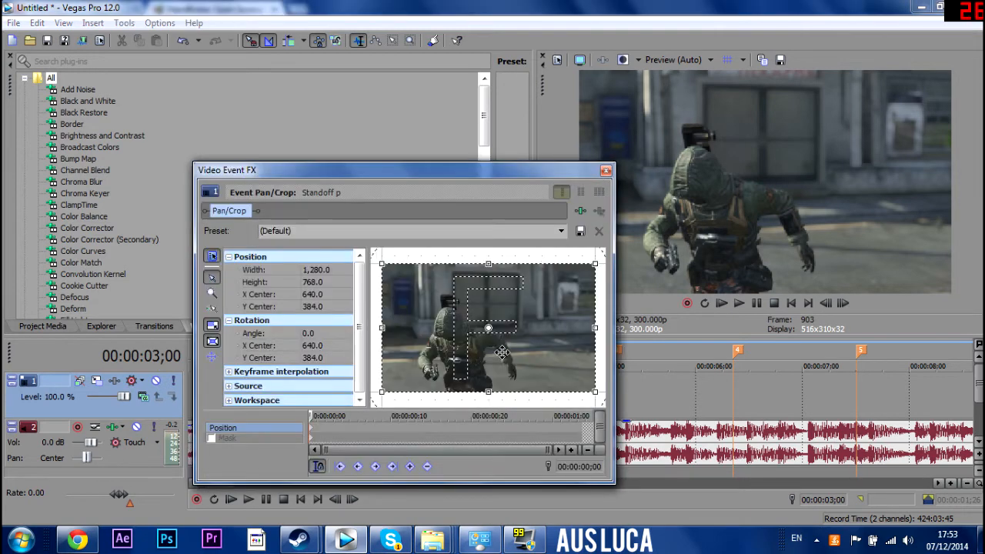
pyautogui.moveTo(597, 263)
pyautogui.mouseDown()
pyautogui.moveTo(566, 294)
pyautogui.moveTo(589, 271)
pyautogui.mouseUp()
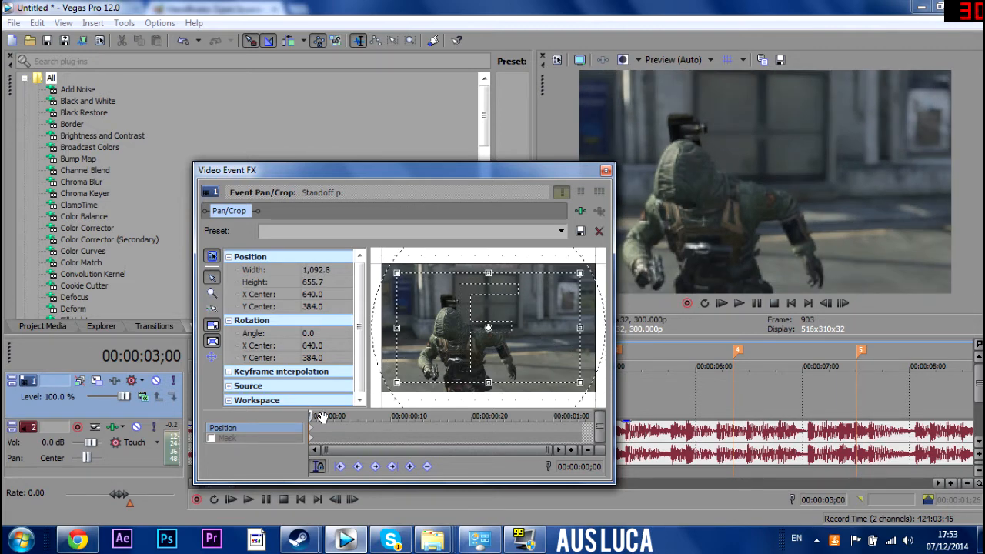
pyautogui.moveTo(313, 414); pyautogui.dragTo(267, 412)
pyautogui.moveTo(583, 272); pyautogui.dragTo(524, 313)
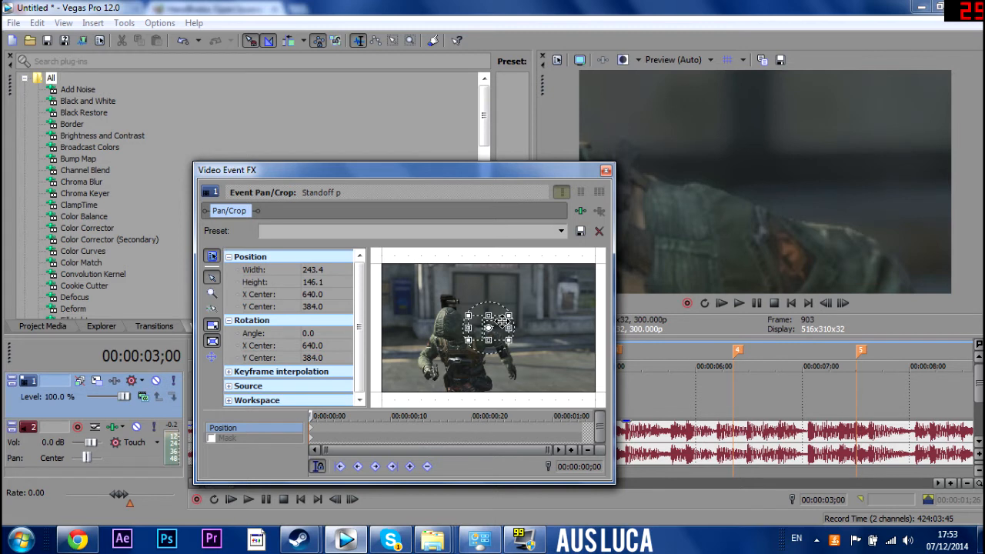
pyautogui.moveTo(500, 322); pyautogui.dragTo(502, 318)
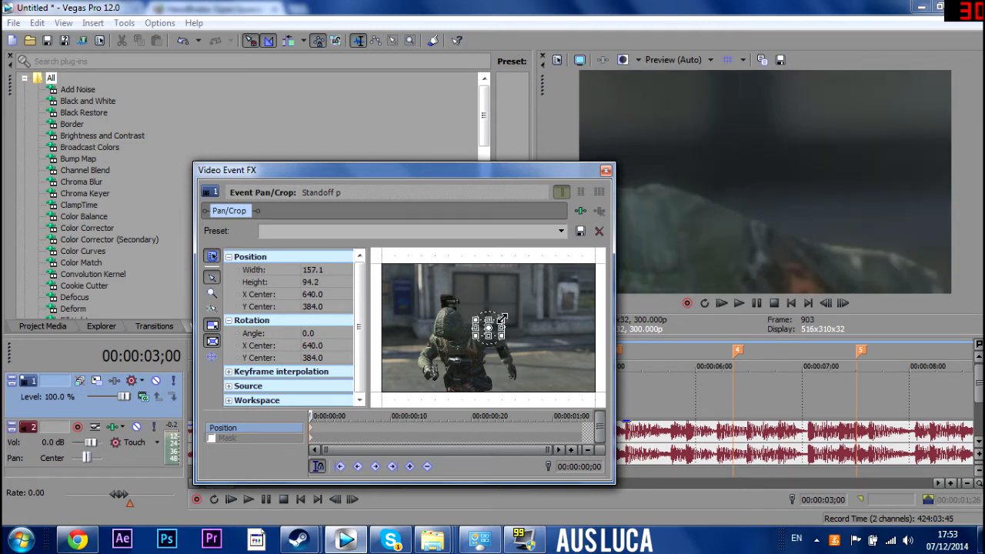
# Add a pan/crop keyframe at 00:00:00;05 that zooms out to a frame of about 1,078 × 647
pyautogui.moveTo(310, 414); pyautogui.dragTo(357, 408)
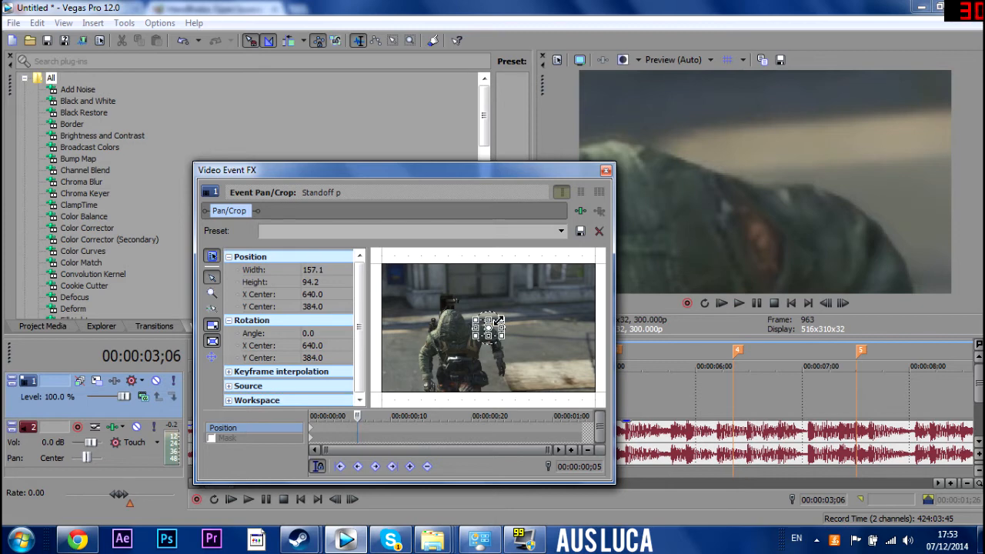
pyautogui.moveTo(501, 318); pyautogui.dragTo(603, 273)
pyautogui.moveTo(607, 274); pyautogui.dragTo(590, 273)
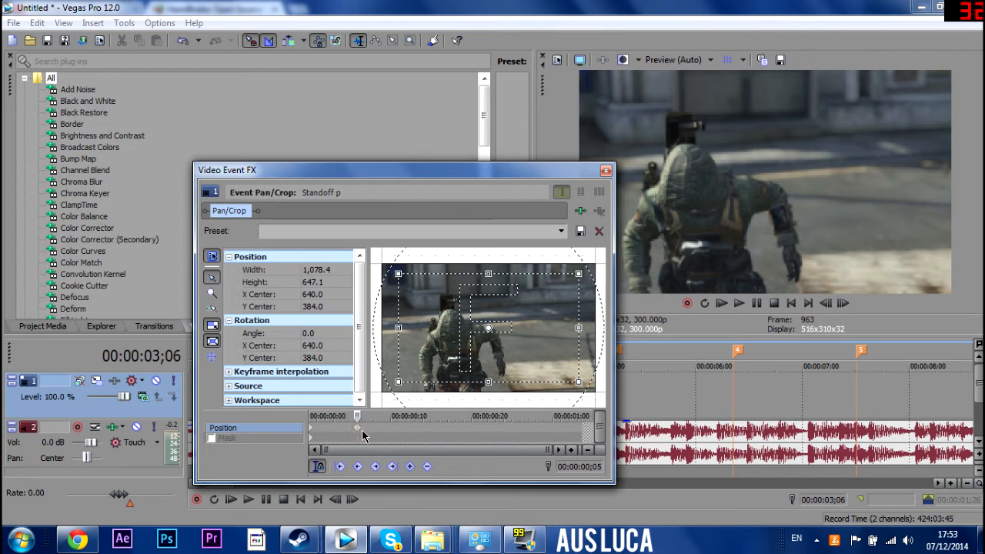
# Add a pan/crop keyframe at 00:00:00;27 and widen its frame to about 1,251 × 751
pyautogui.moveTo(359, 416); pyautogui.dragTo(585, 415)
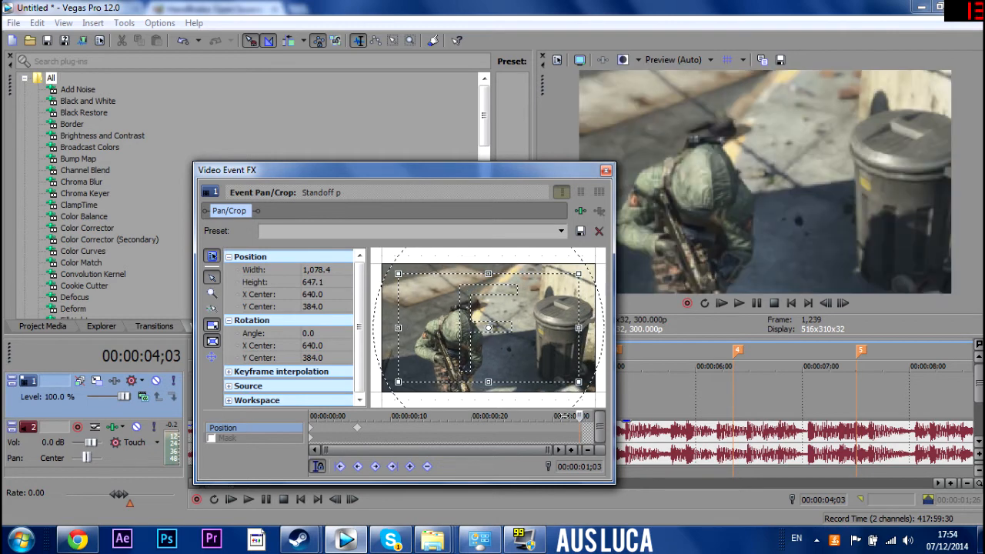
pyautogui.moveTo(559, 415); pyautogui.dragTo(533, 416)
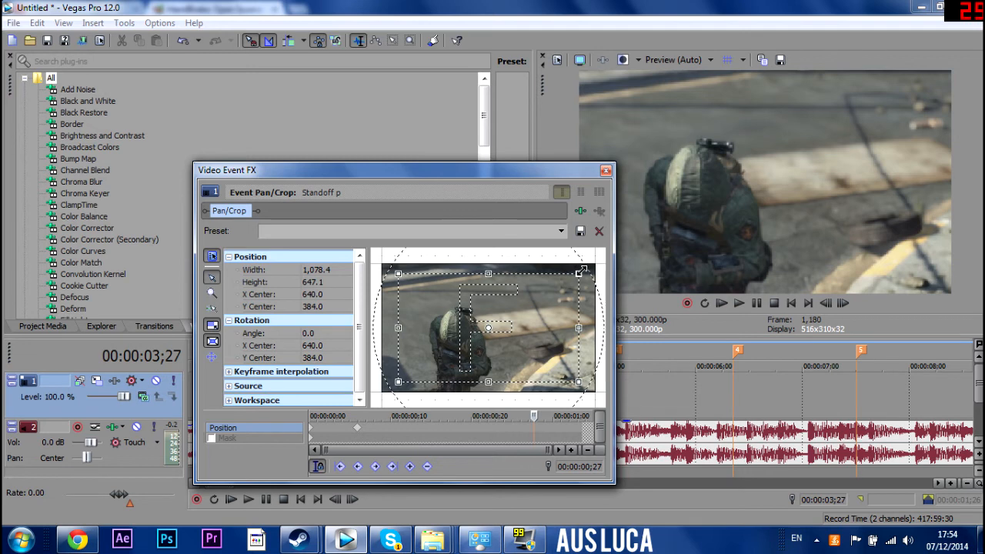
pyautogui.moveTo(582, 271); pyautogui.dragTo(598, 264)
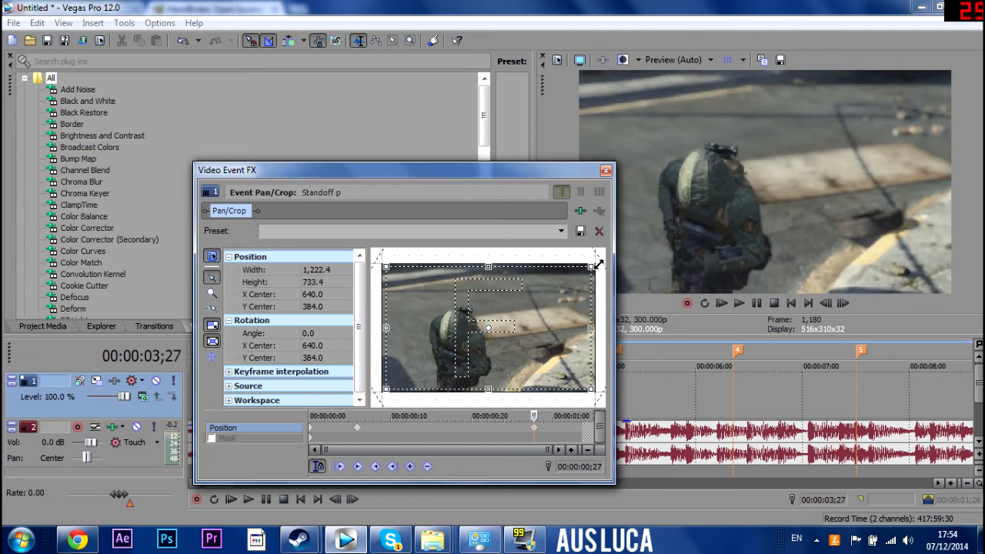
pyautogui.rightClick(568, 304)
pyautogui.click(596, 313)
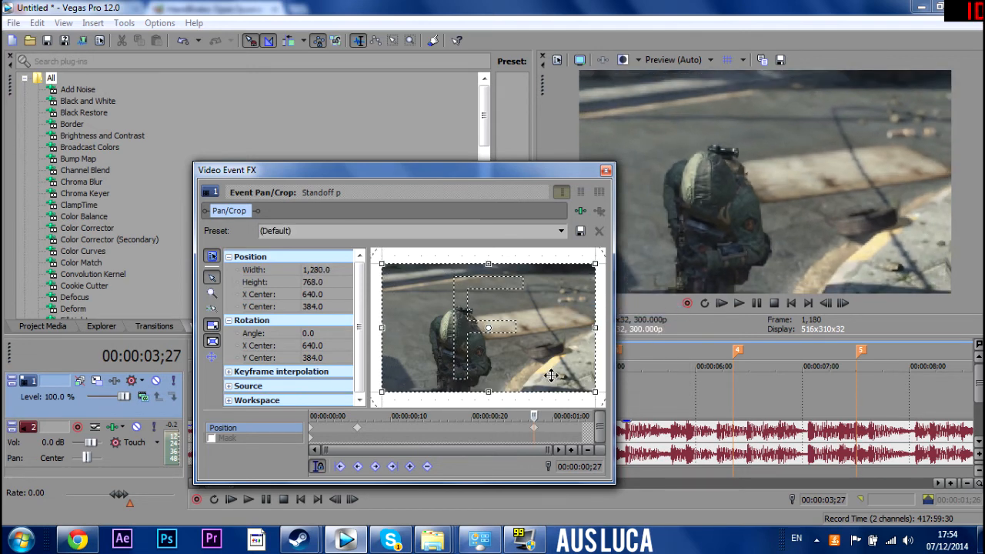
pyautogui.moveTo(593, 266); pyautogui.dragTo(603, 262)
# Add a pan/crop keyframe at the clip's end, 00:00:01;03, zoomed in to about 215 × 129
pyautogui.moveTo(537, 415); pyautogui.dragTo(587, 415)
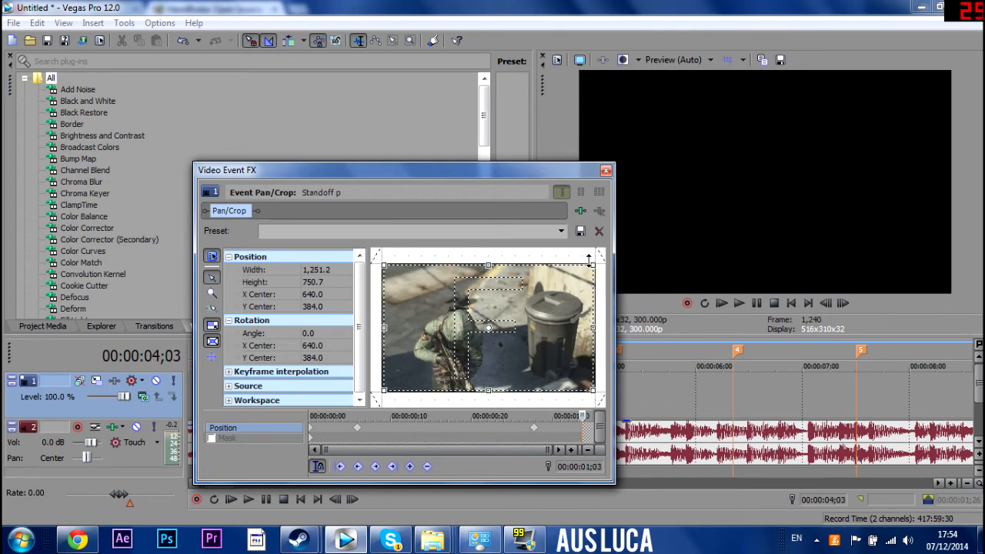
pyautogui.moveTo(593, 264); pyautogui.dragTo(531, 316)
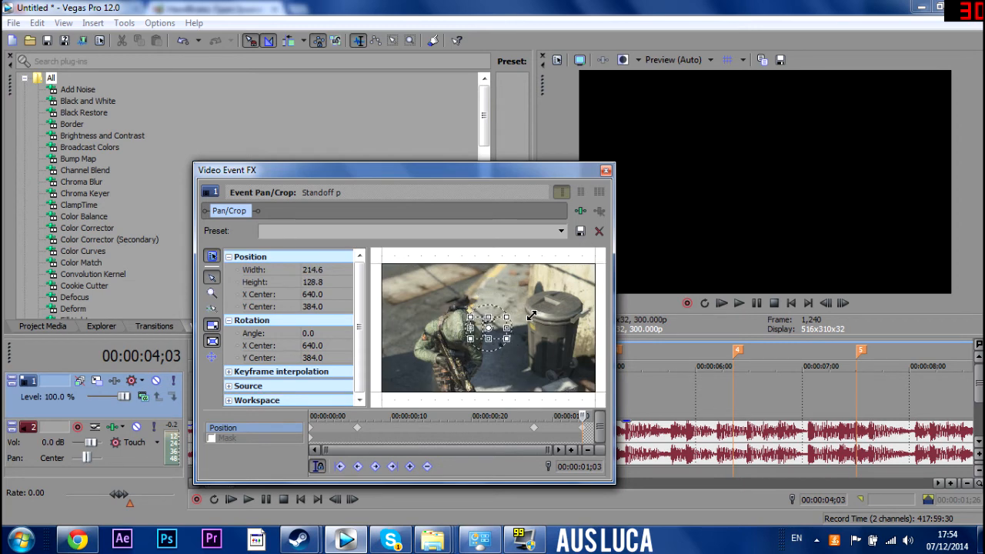
# Close Event Pan/Crop, create a time selection from the project start to marker 4 (00:00:06;10), and play it back
pyautogui.click(606, 171)
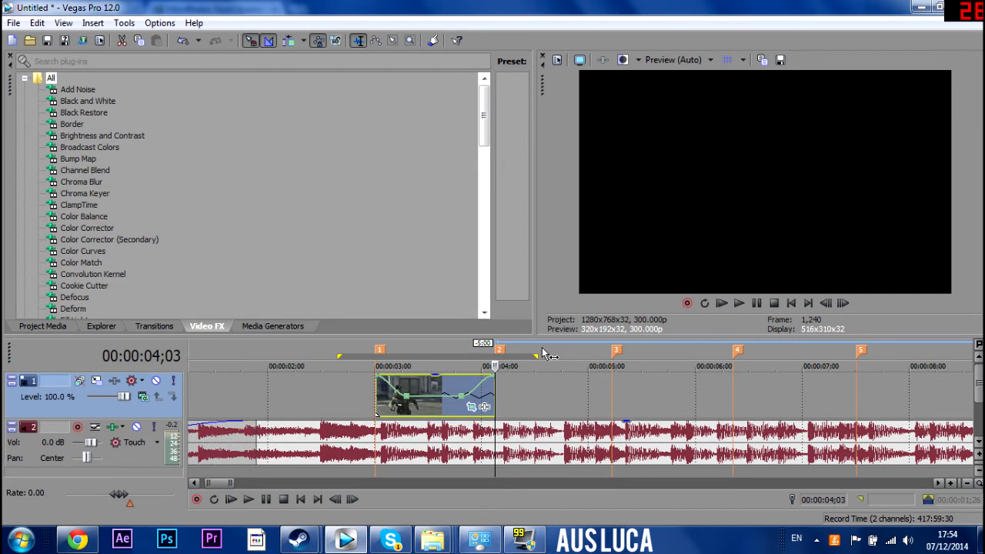
pyautogui.moveTo(543, 348); pyautogui.dragTo(28, 376)
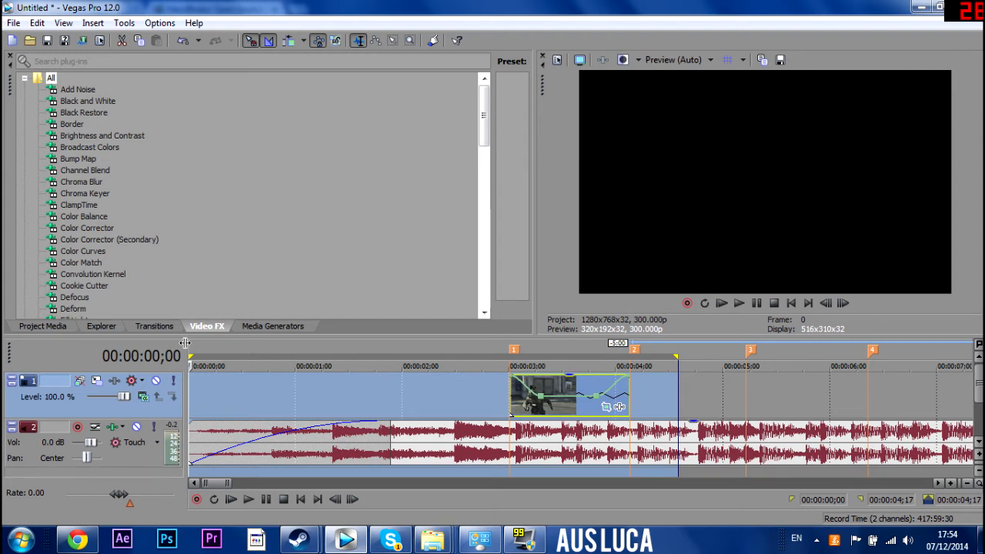
pyautogui.moveTo(190, 347); pyautogui.dragTo(868, 347)
pyautogui.press('space')
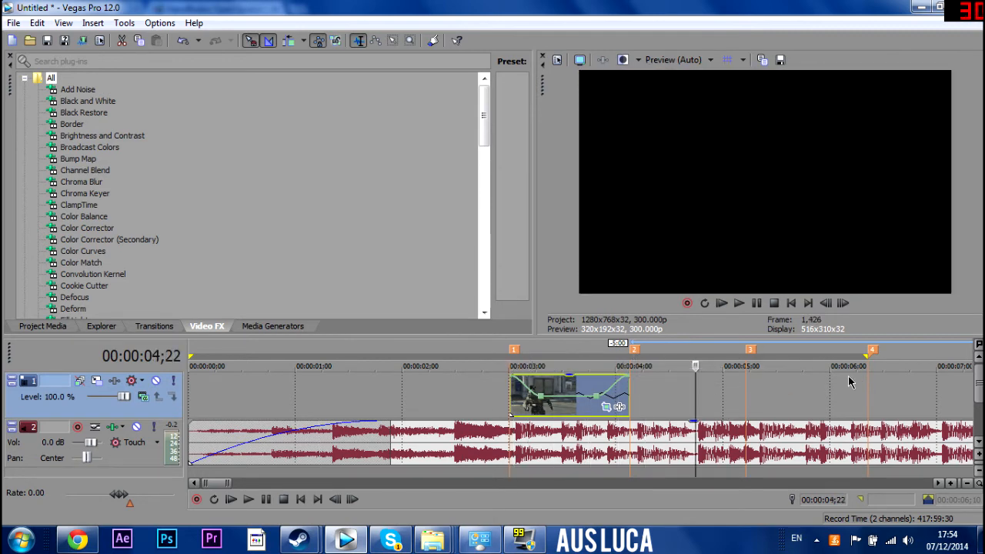
pyautogui.click(769, 354)
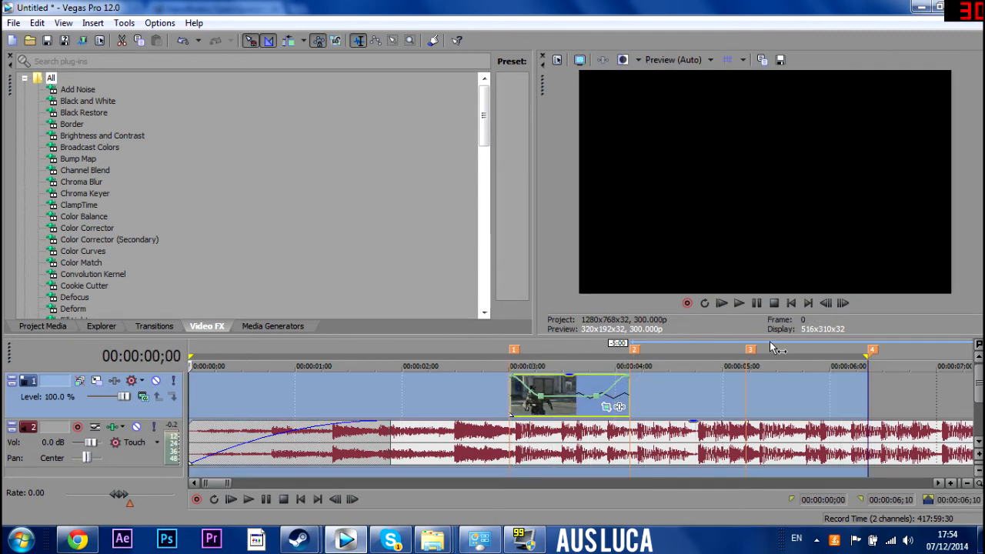
pyautogui.click(737, 304)
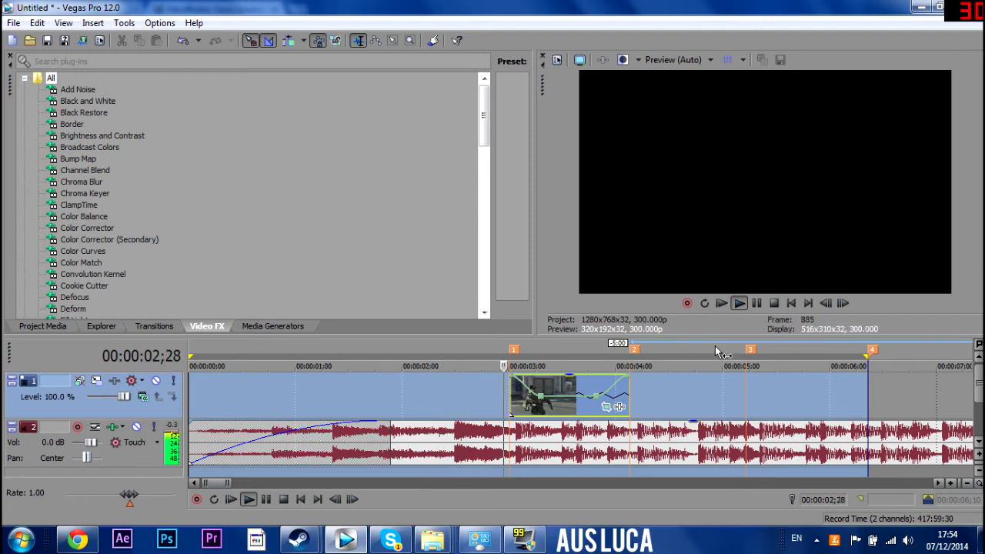
pyautogui.click(757, 305)
# Check the frames at the clip's end and start, and replay the edit from the project start past marker 2
pyautogui.click(630, 385)
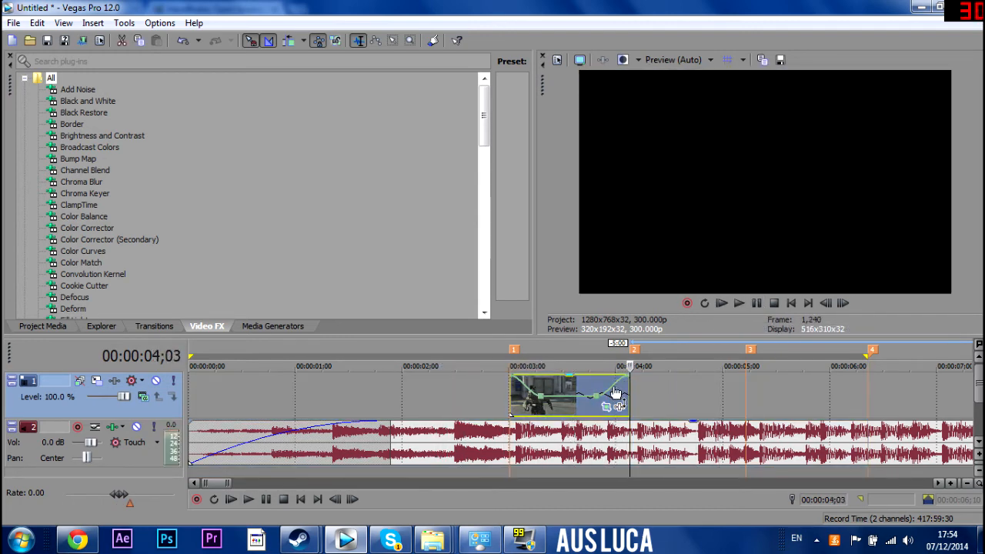
pyautogui.click(511, 385)
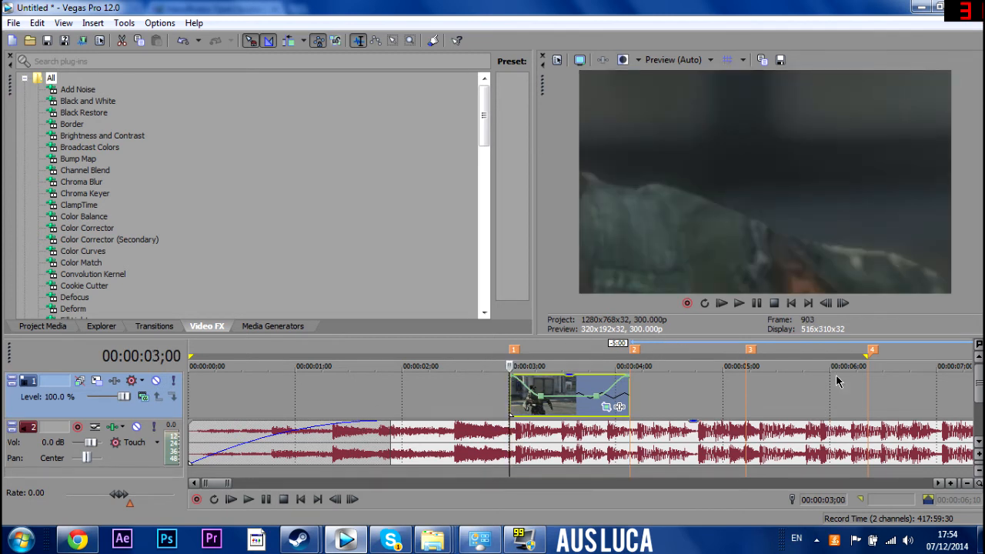
pyautogui.click(793, 304)
pyautogui.click(739, 303)
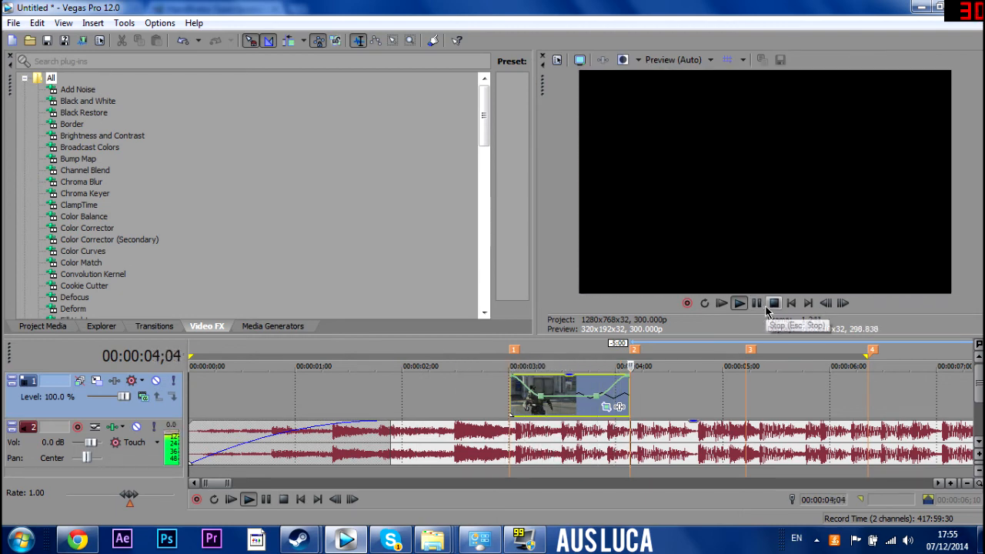
pyautogui.click(756, 303)
# Copy the finished clip and paste the duplicate at its end, 00:00:04;03, so it runs from marker 2
pyautogui.click(607, 394)
pyautogui.moveTo(606, 383); pyautogui.dragTo(629, 415)
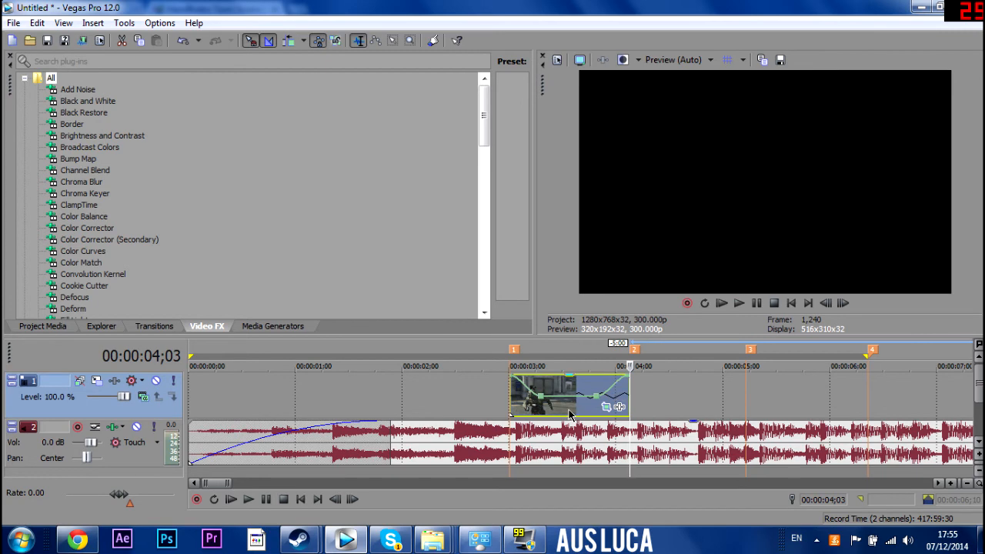
pyautogui.rightClick(569, 415)
pyautogui.click(622, 260)
pyautogui.click(651, 387)
pyautogui.rightClick(671, 410)
pyautogui.click(628, 383)
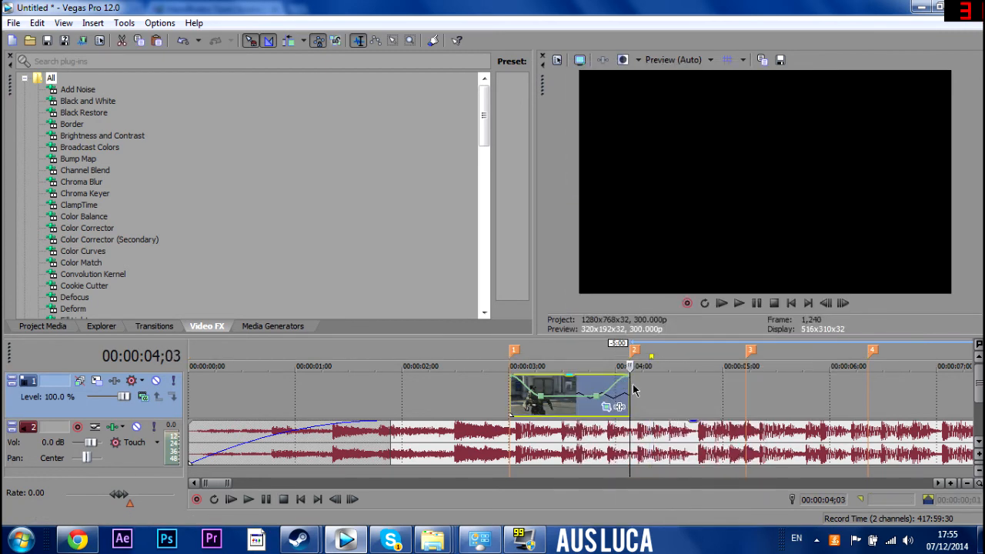
pyautogui.rightClick(635, 383)
pyautogui.click(682, 153)
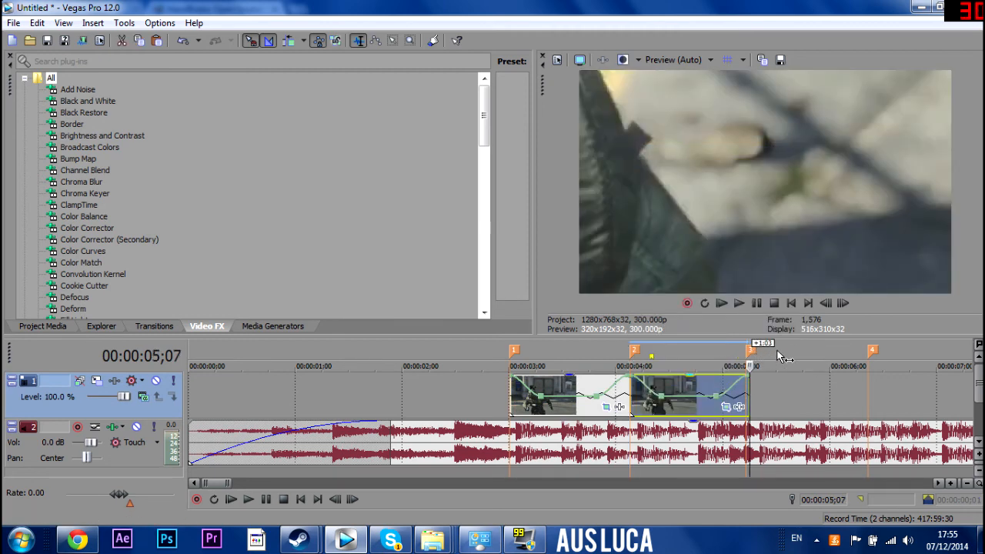
# Create a time selection around both clips starting at 00:00:02;15 and play it back with the music
pyautogui.moveTo(787, 348); pyautogui.dragTo(458, 343)
pyautogui.press('space')
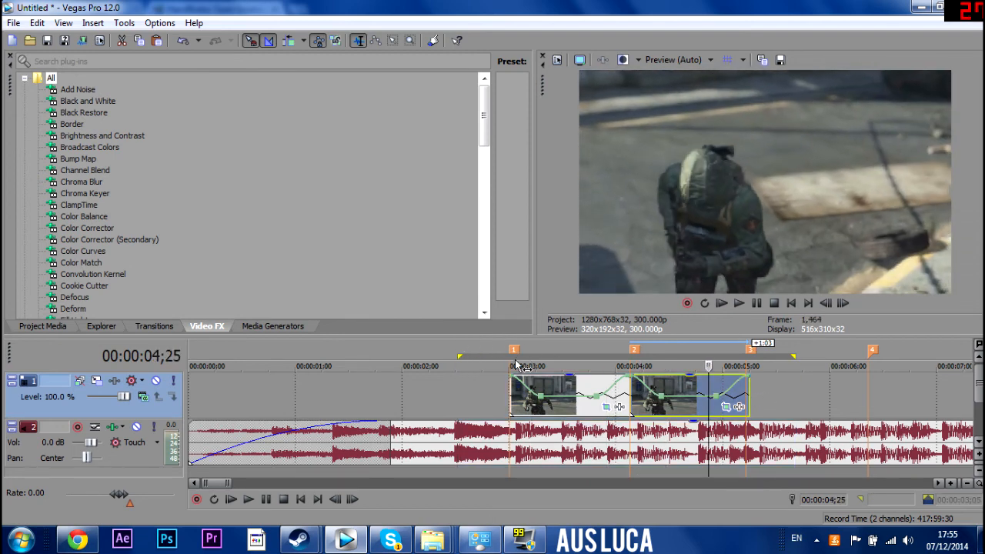
pyautogui.click(738, 303)
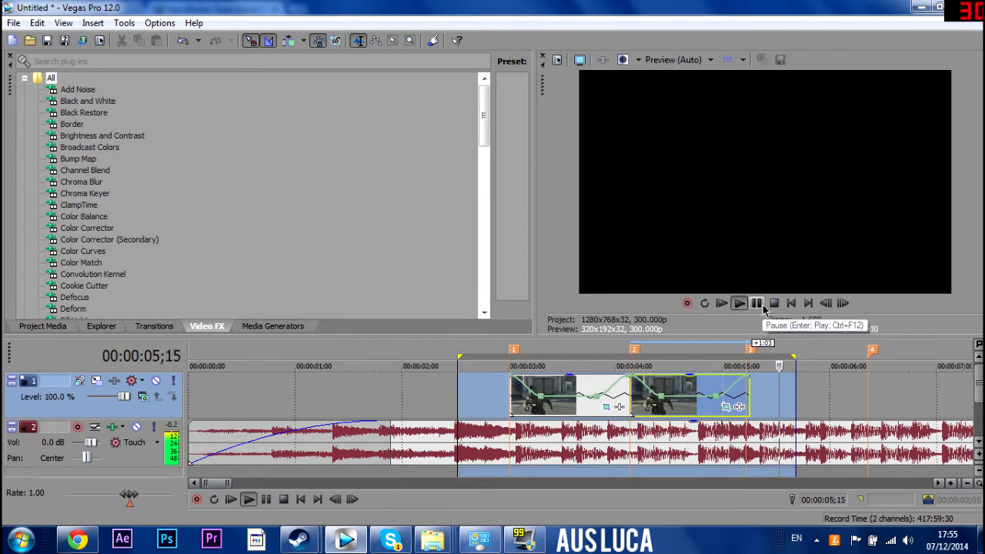
pyautogui.click(758, 306)
# Replay both clips from just before marker 1 and scrub back to 00:00:04;12 in the second clip
pyautogui.click(457, 396)
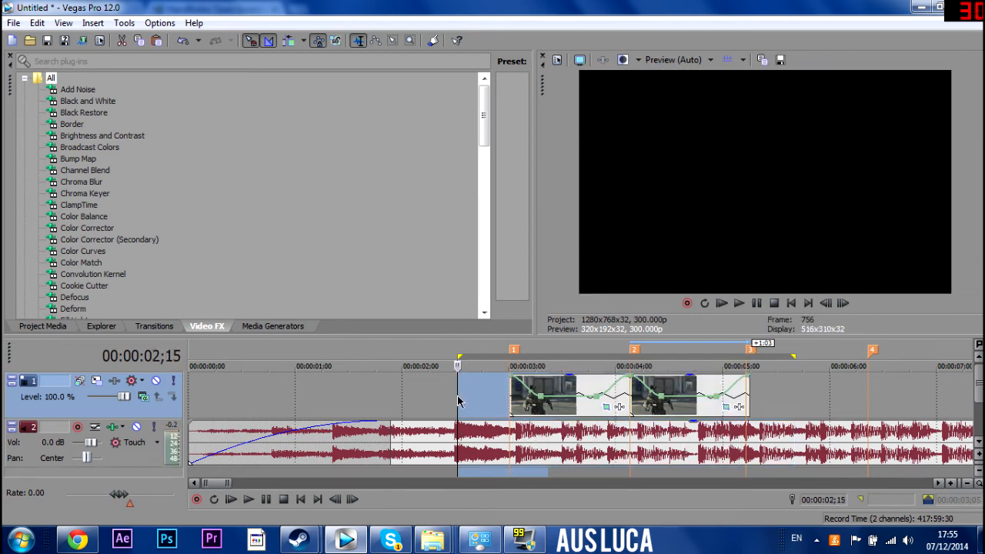
pyautogui.click(615, 399)
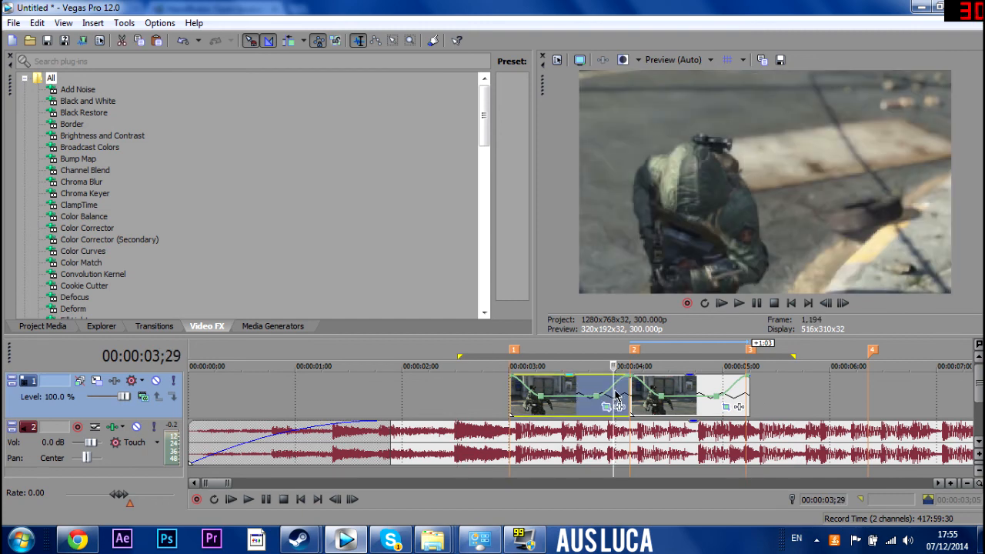
pyautogui.moveTo(615, 390); pyautogui.dragTo(478, 394)
pyautogui.click(740, 305)
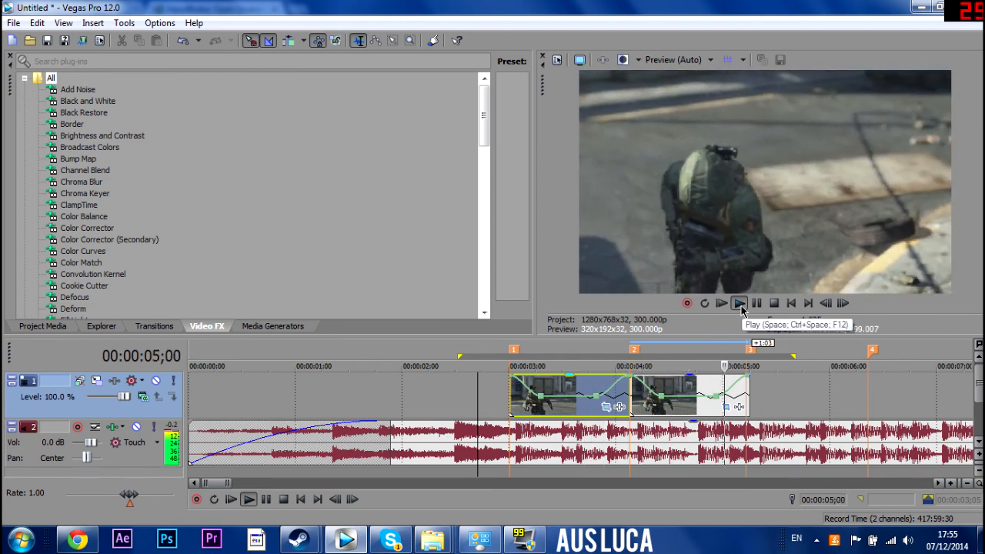
pyautogui.click(755, 304)
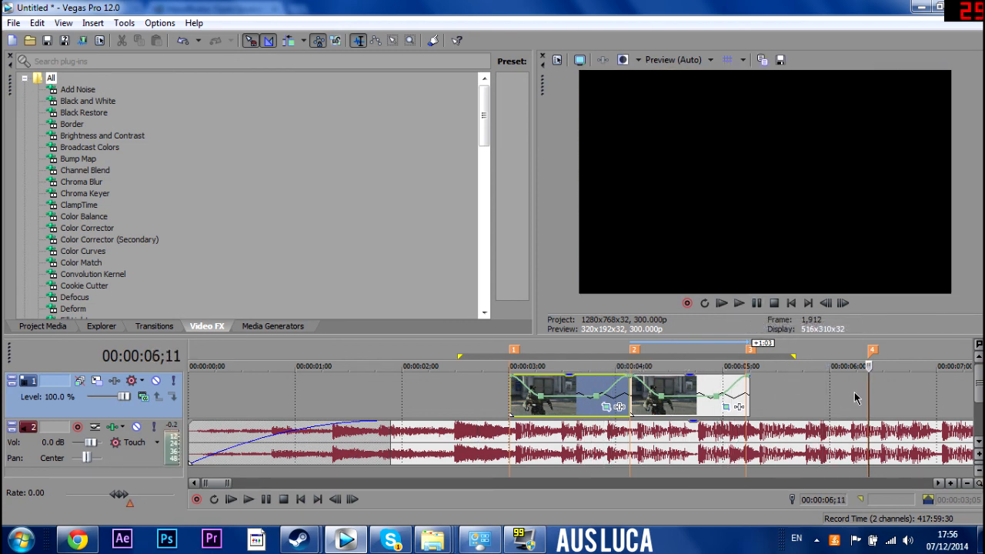
pyautogui.moveTo(870, 393); pyautogui.dragTo(660, 405)
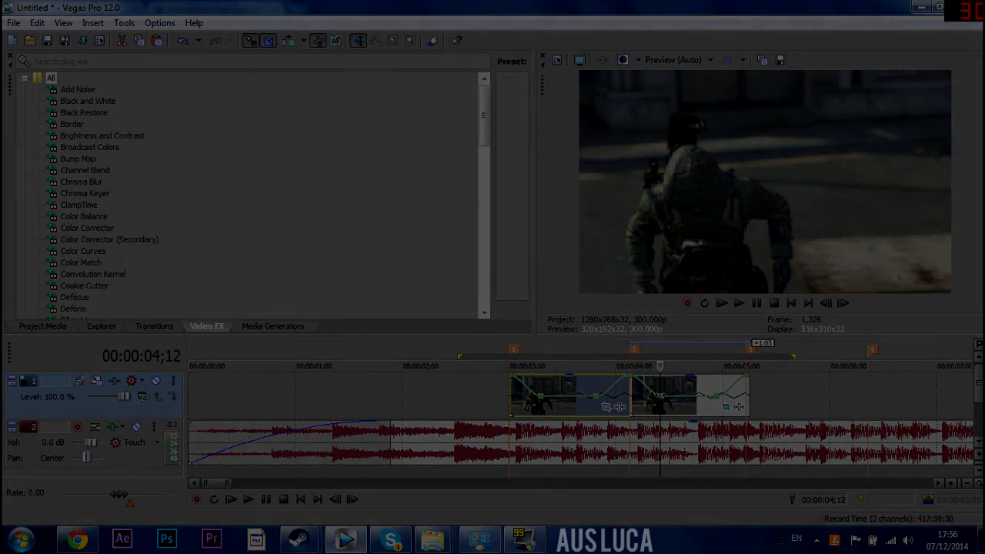